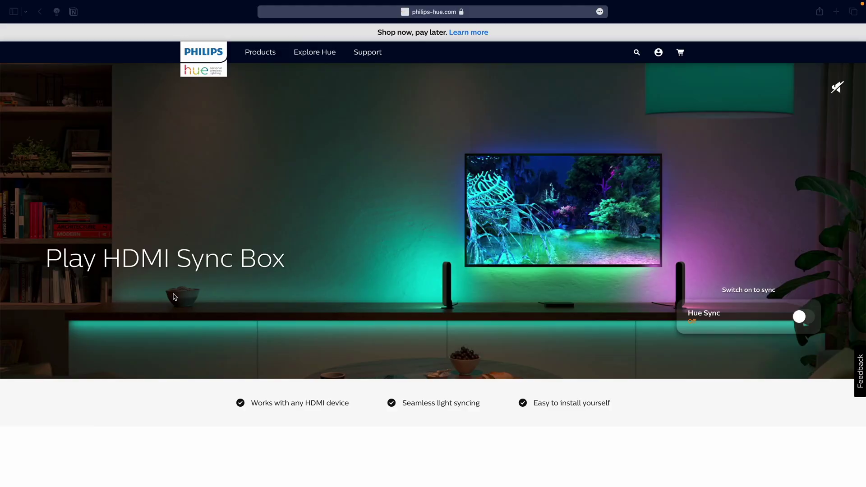
# Scroll down the Play HDMI Sync Box product page to its 'Control your way' section
pyautogui.scroll(-5, 174, 296)
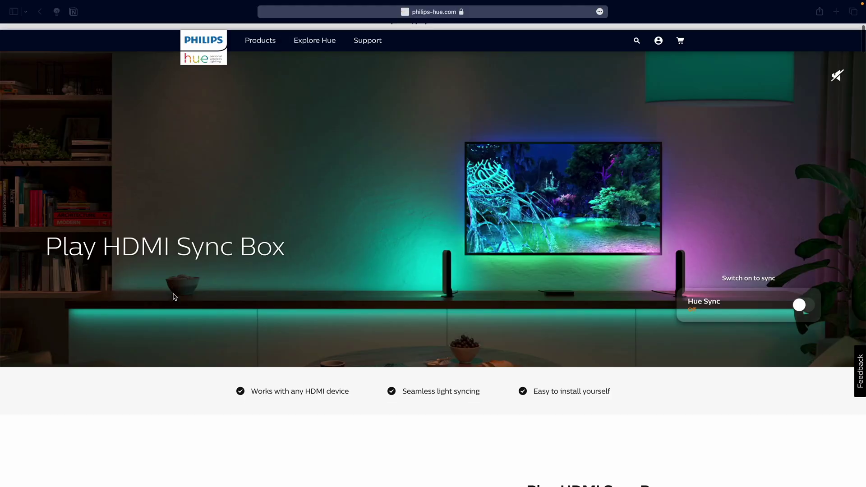
pyautogui.scroll(-5, 175, 296)
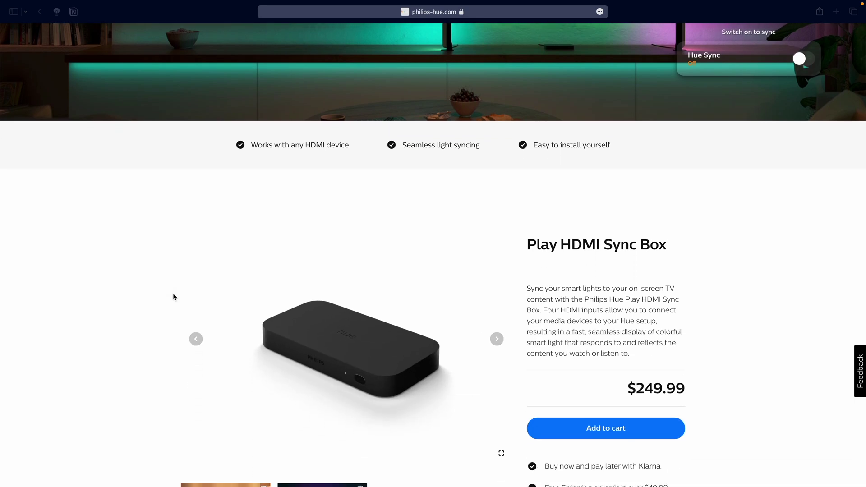
pyautogui.moveTo(473, 3)
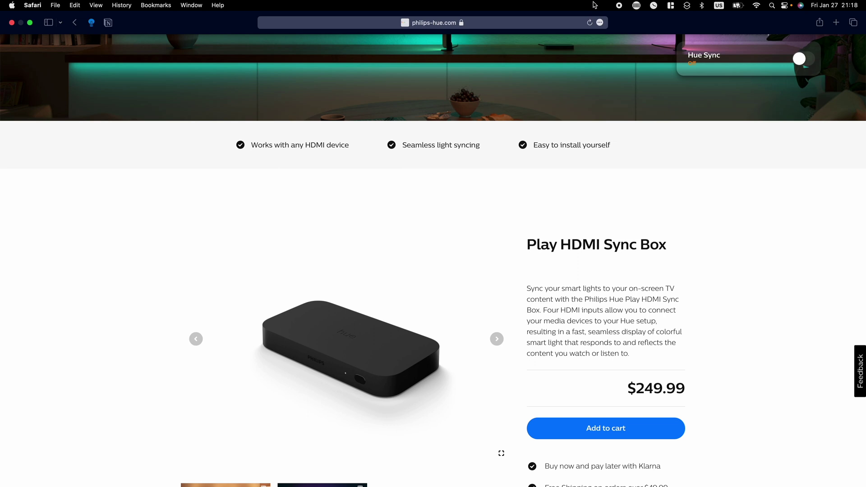
pyautogui.scroll(-15, 458, 237)
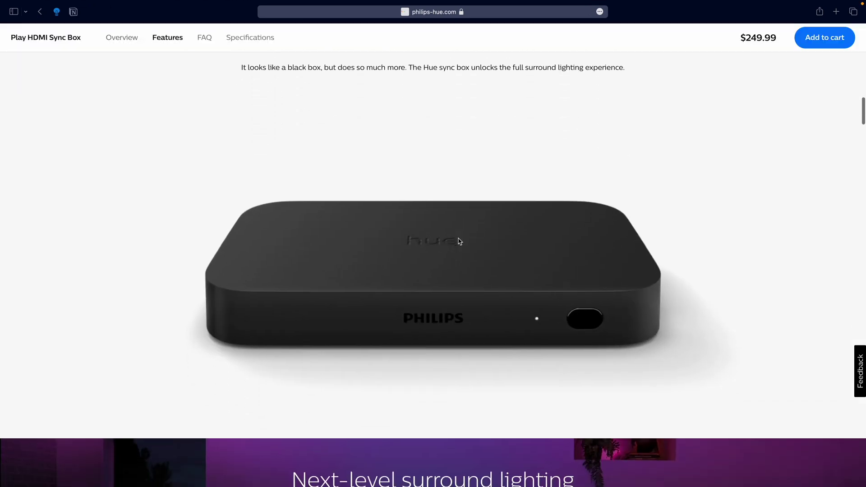
pyautogui.scroll(2, 458, 238)
pyautogui.scroll(-10, 458, 241)
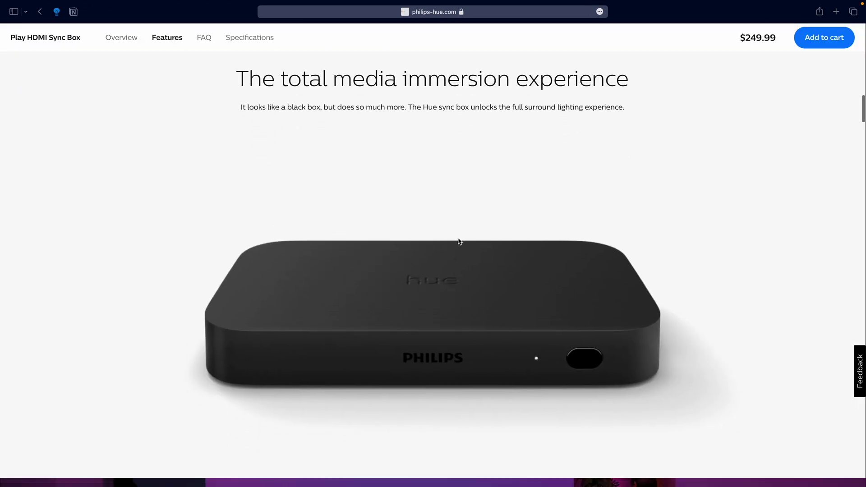
pyautogui.scroll(-10, 459, 241)
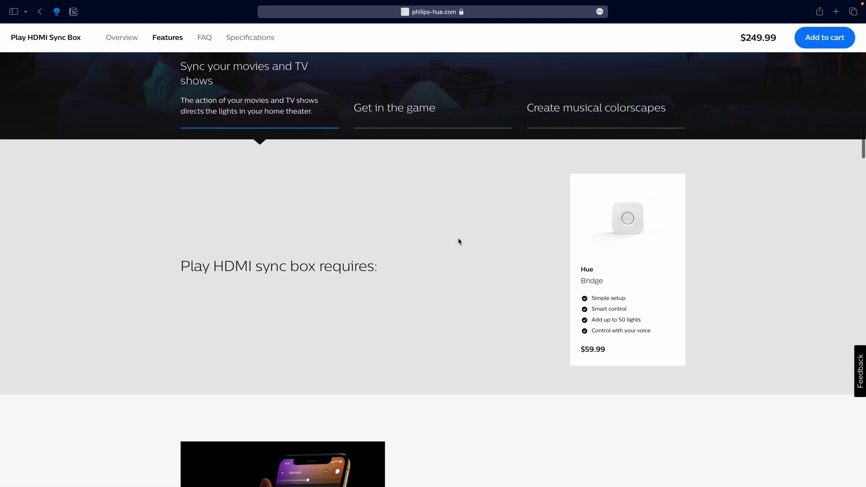
pyautogui.scroll(-8, 458, 241)
pyautogui.scroll(-15, 458, 242)
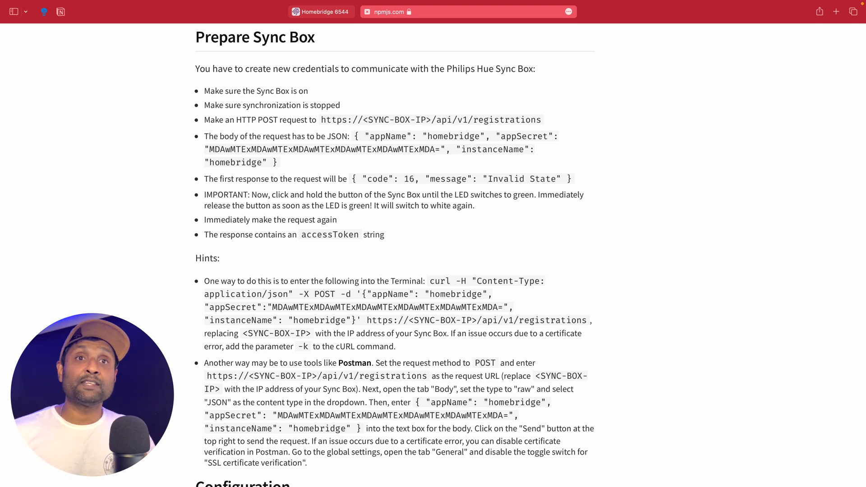
# Scroll through the npm plugin's Prepare Sync Box credential instructions
pyautogui.scroll(-1, 394, 255)
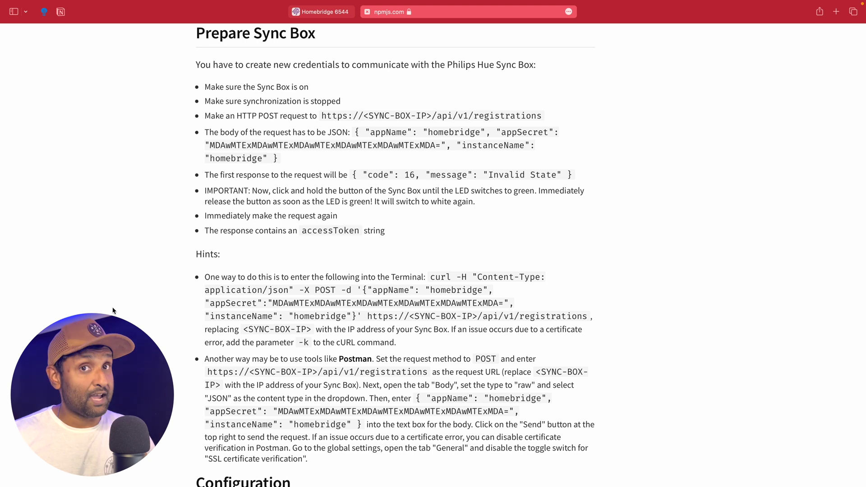
pyautogui.moveTo(620, 3)
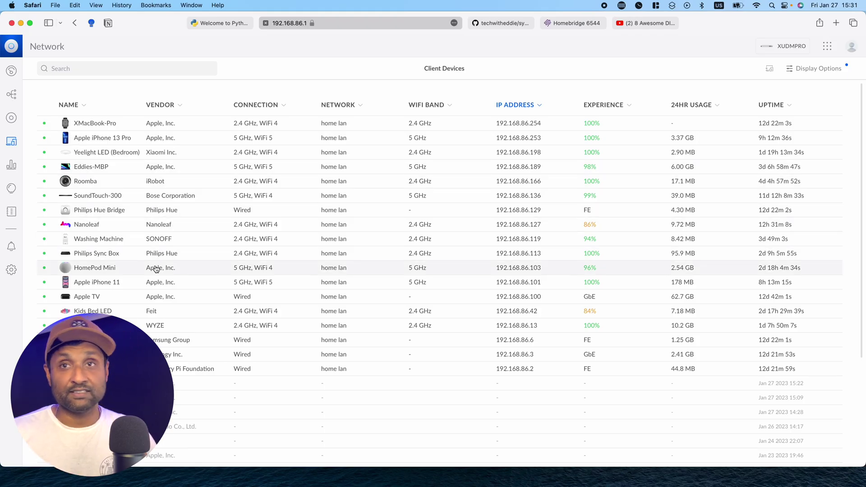
# Open the Philips Sync Box's settings to confirm its fixed IP 192.168.86.113
pyautogui.click(120, 254)
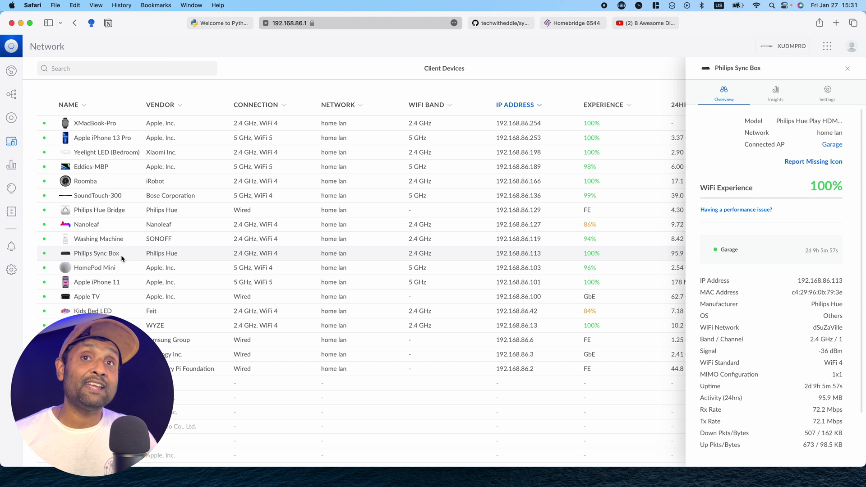
pyautogui.click(827, 91)
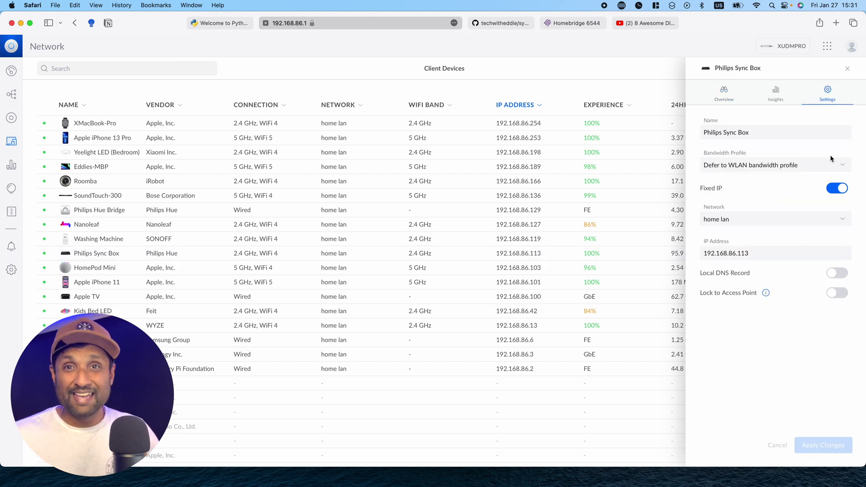
pyautogui.hscroll(-2, 766, 251)
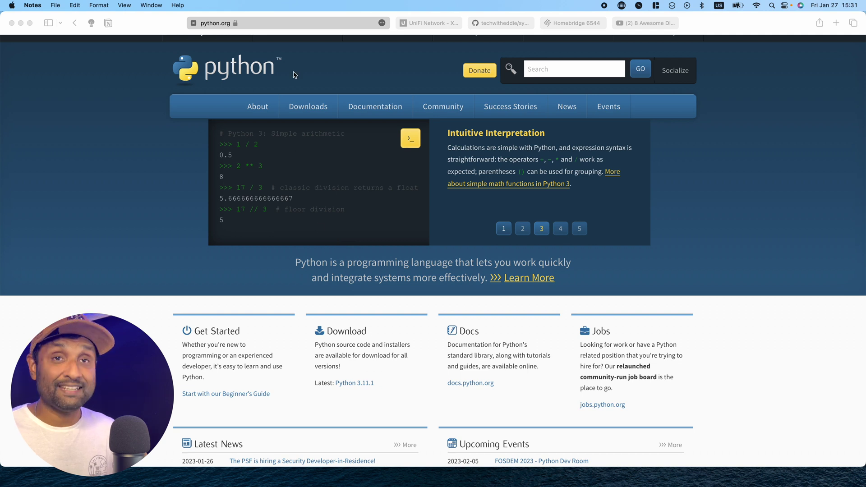
# Check python.org Downloads (Python 3.11.1 for macOS), then return to the UniFi Network dashboard
pyautogui.click(309, 108)
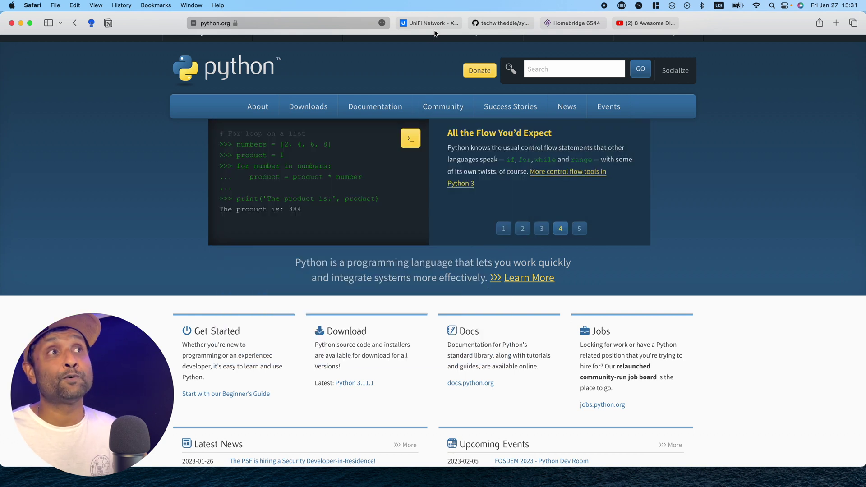
pyautogui.click(434, 24)
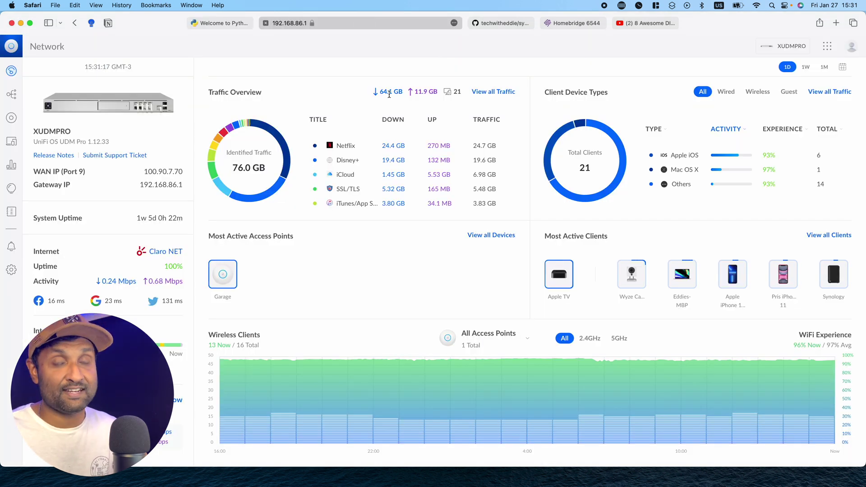
# Show the Philips Sync Box's fixed IP 192.168.86.113 from Client Devices, then switch to the syncbox.py GitHub tab
pyautogui.click(12, 142)
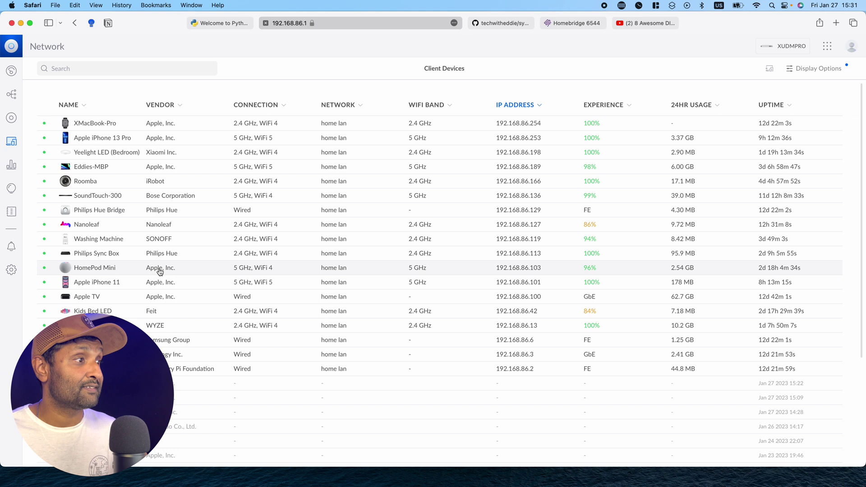
pyautogui.click(129, 255)
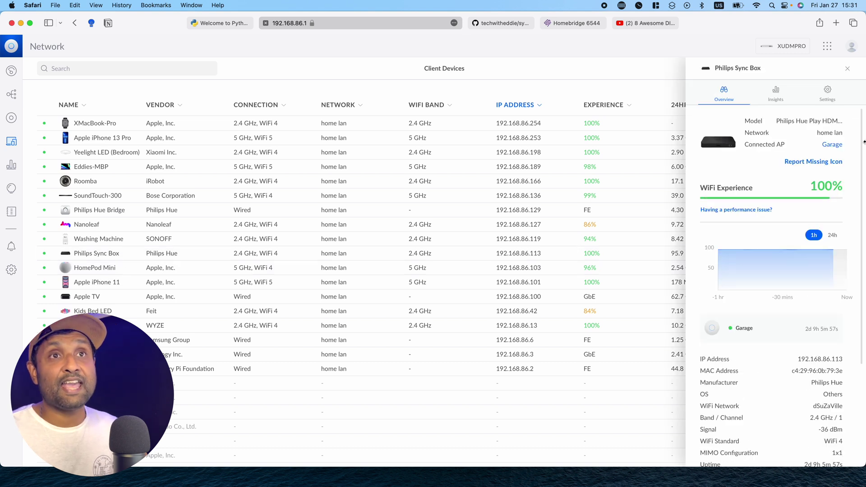
pyautogui.click(827, 92)
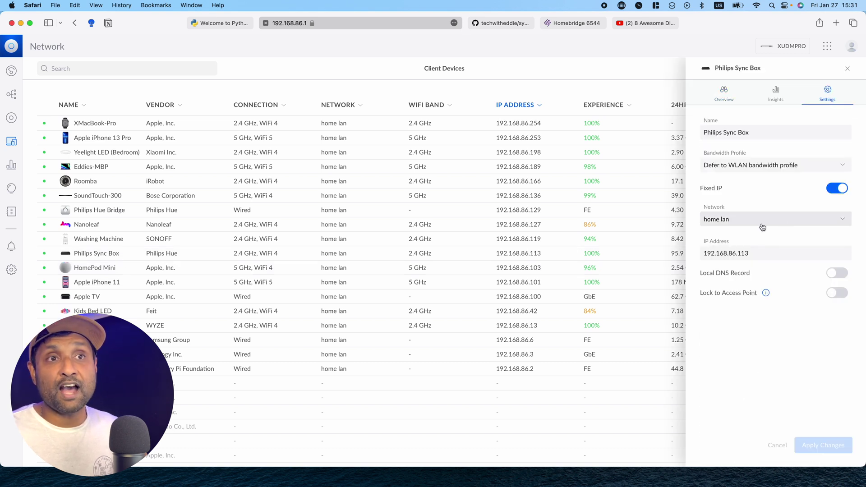
pyautogui.click(765, 250)
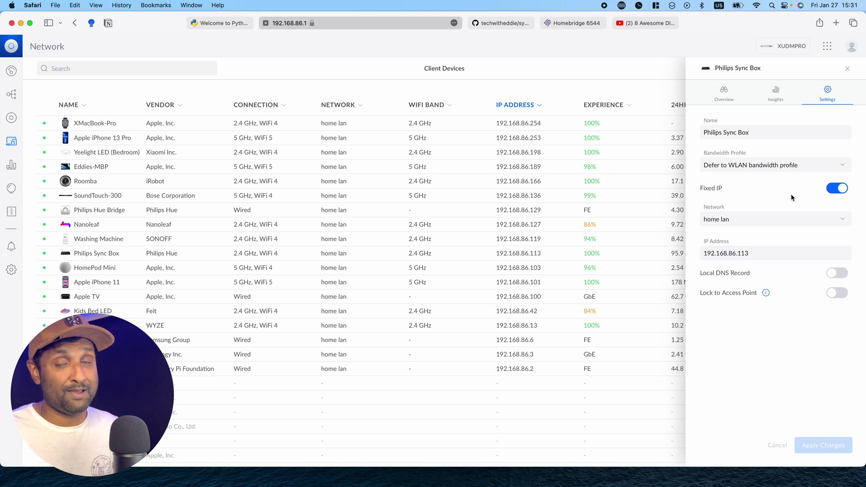
pyautogui.click(505, 24)
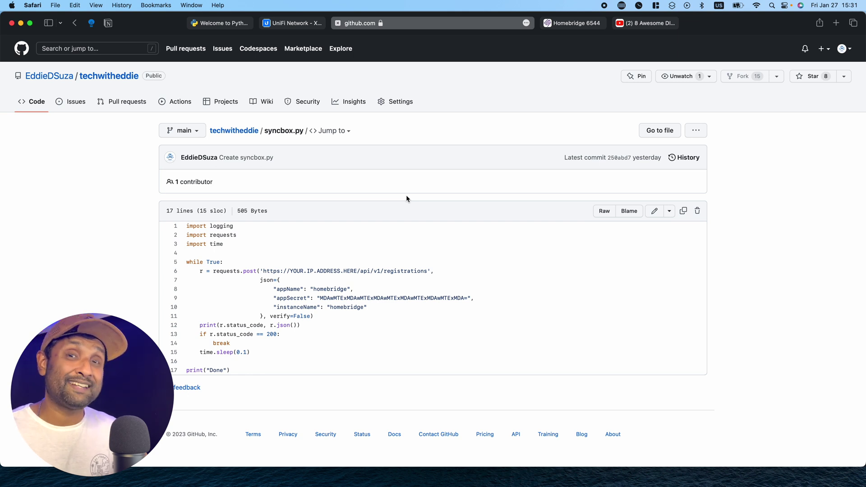
# Paste the 17-line syncbox.py code from GitHub into a new Sublime Text file
pyautogui.press('super+Tab')
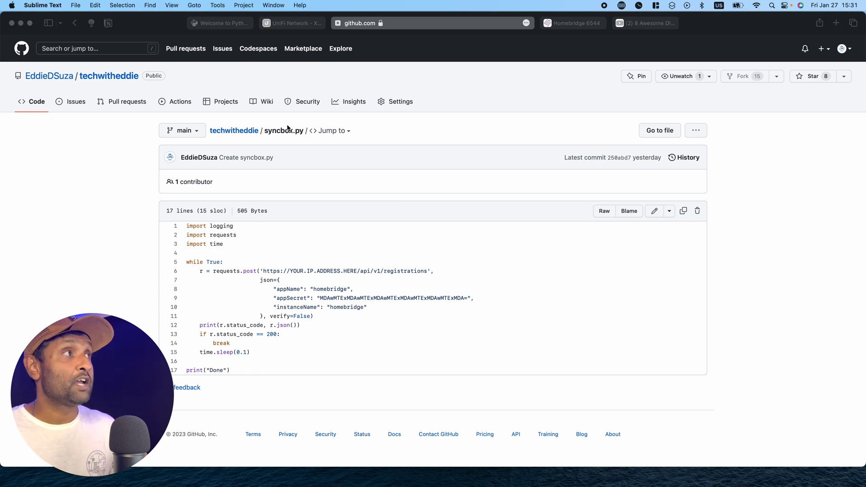
pyautogui.click(75, 5)
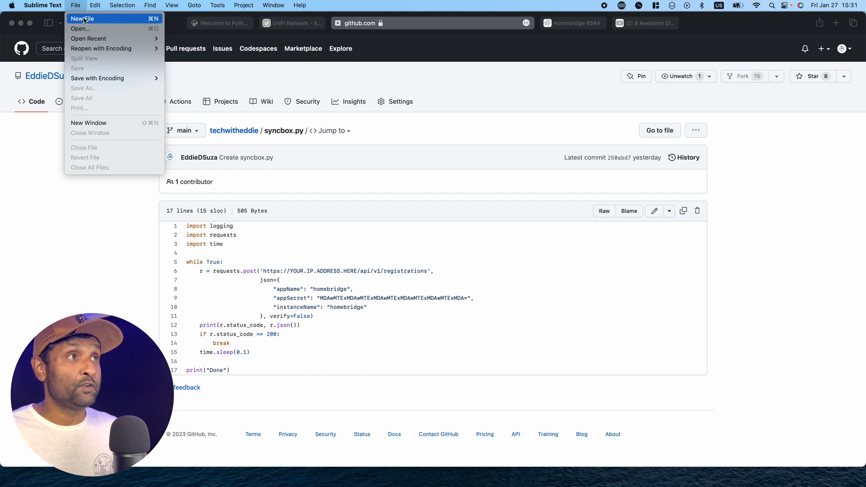
pyautogui.click(83, 19)
pyautogui.click(19, 147)
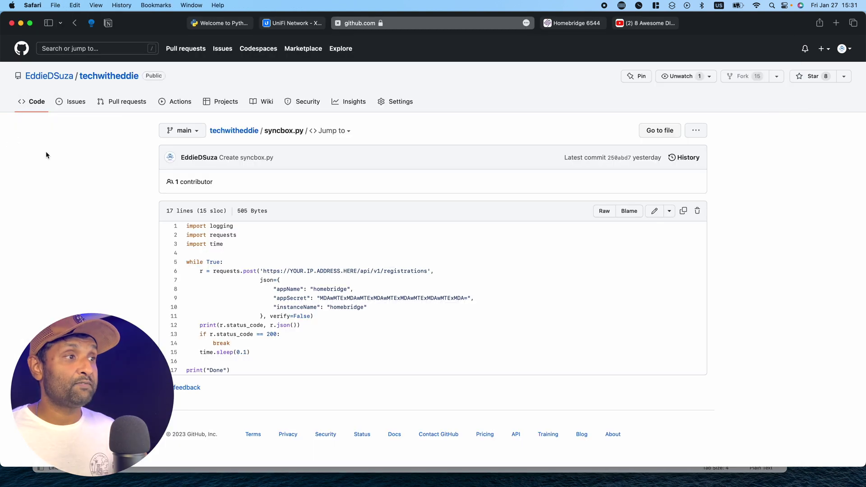
pyautogui.moveTo(239, 368); pyautogui.dragTo(185, 238)
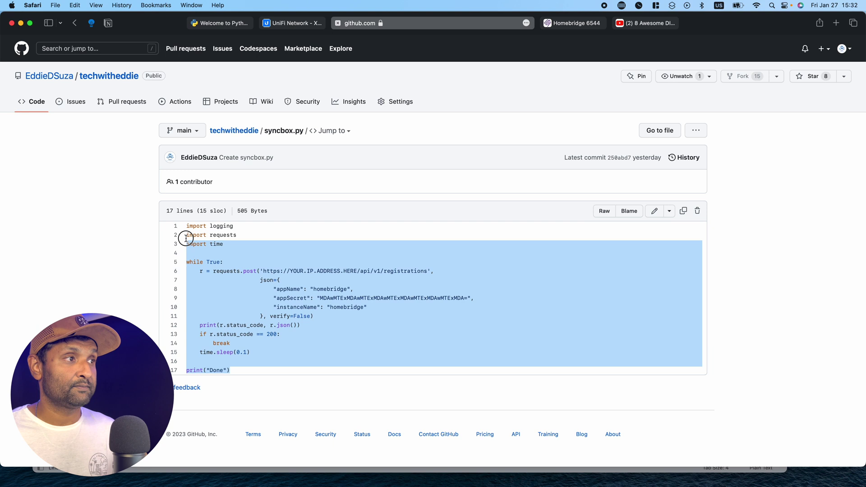
pyautogui.press('super+Tab')
pyautogui.write('import logging import requests import time  while True:     r = requests.post(\'https://YOUR.IP.ADDRESS.HERE/api/v1/registrations\',                       json={                           "appName": "homebridge",                           "appSecret": "MDAwMTExMDAwMTExMDAwMTExMDAwMTExMDAwMTExMDA=",                           "instanceName": "homebridge"                       }, verify=False)     print(r.status_code, r.json())     if r.status_code == 200:         break     time.sleep(0.1)  print("Done")')
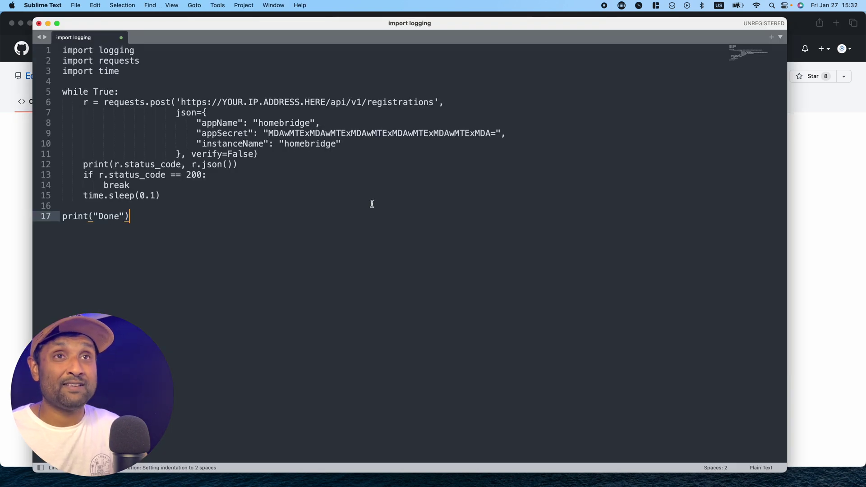
# Bring Safari forward and move past the YouTube tab to the Homebridge status page at 192.168.86.2
pyautogui.click(820, 132)
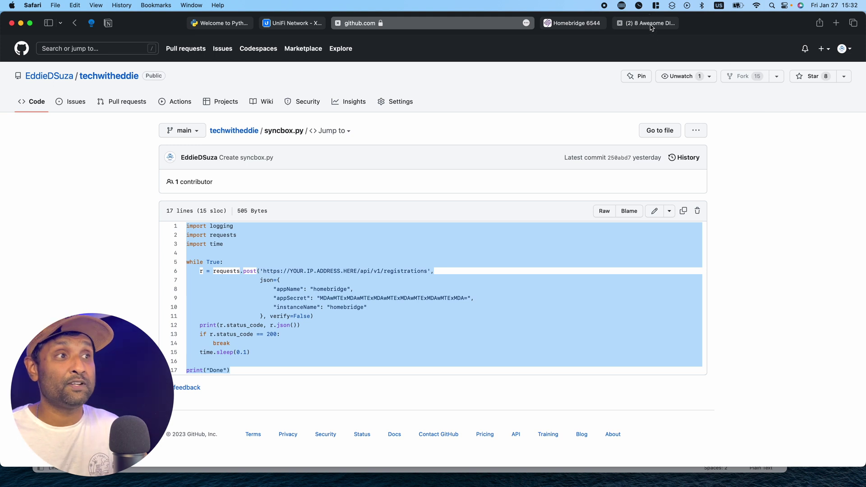
pyautogui.click(649, 25)
pyautogui.click(14, 366)
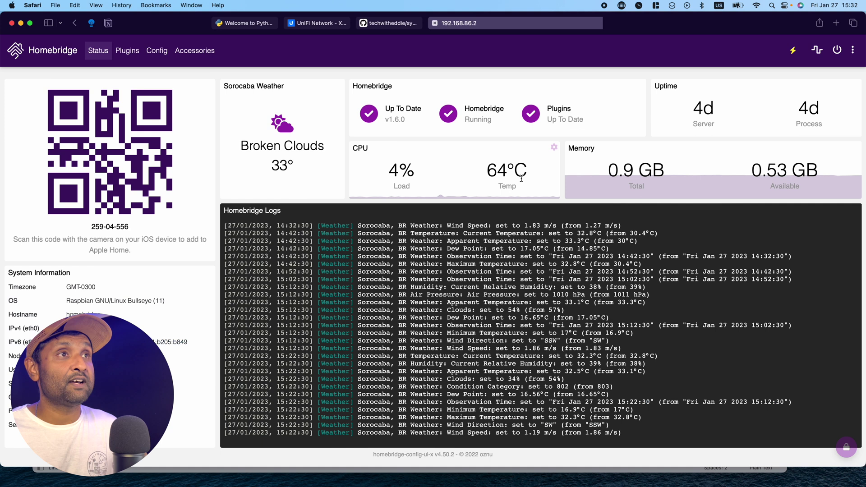
# Replace the YOUR.IP.ADDRESS.HERE placeholder in the script's URL with 192.168.86.113
pyautogui.press('super+Tab')
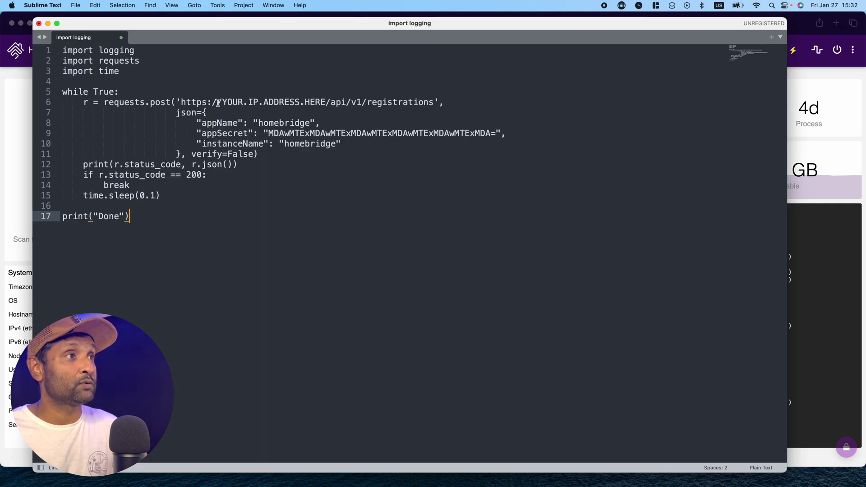
pyautogui.moveTo(222, 102); pyautogui.dragTo(332, 103)
pyautogui.write('192.168.86.113')
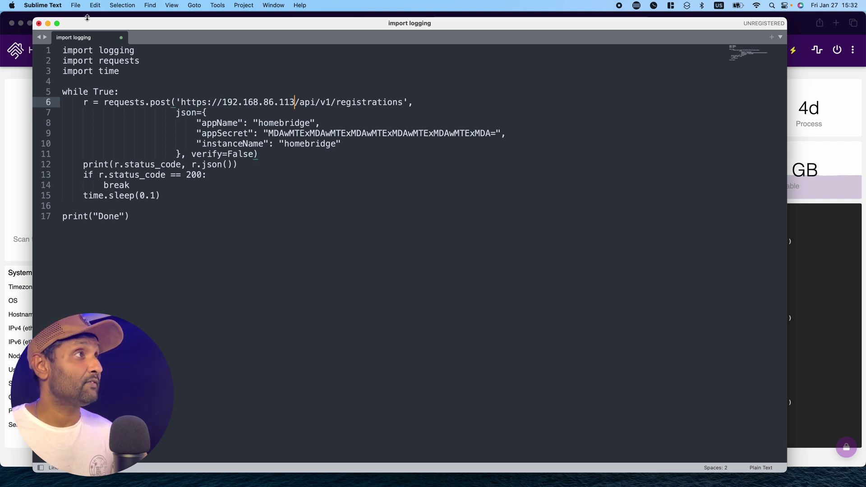
# Save the script to the Desktop as syncbox.py
pyautogui.click(77, 6)
pyautogui.click(112, 68)
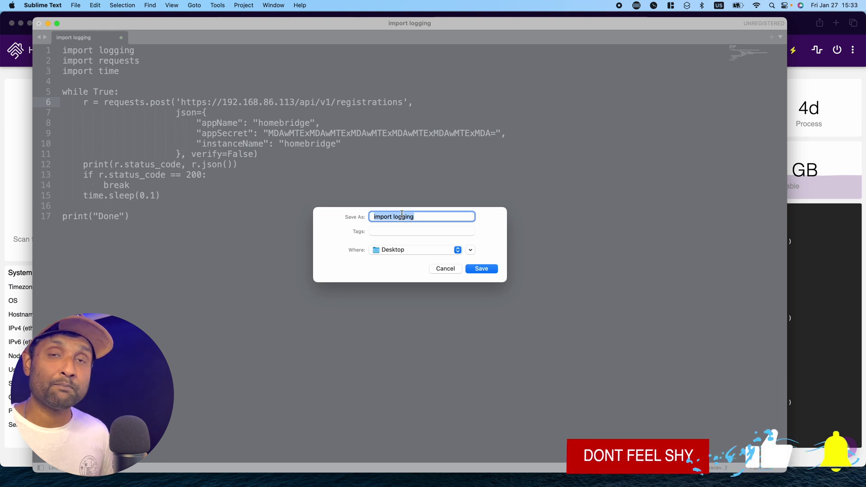
pyautogui.write('syncbox.py')
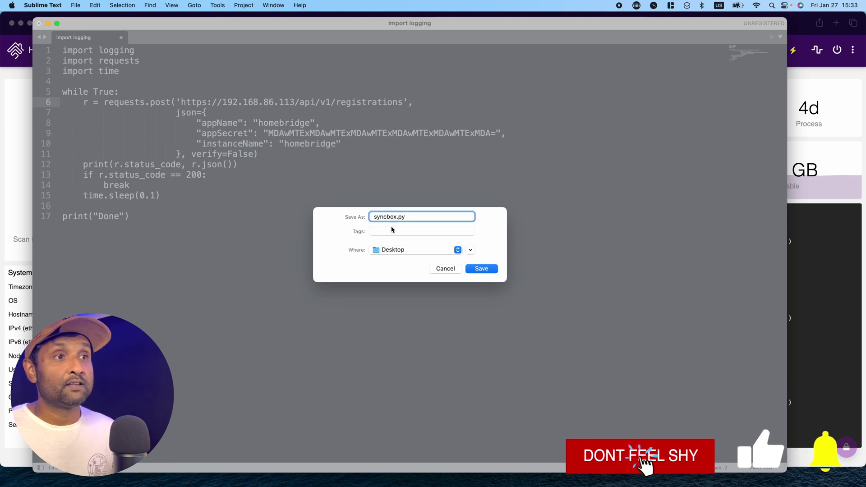
pyautogui.click(489, 268)
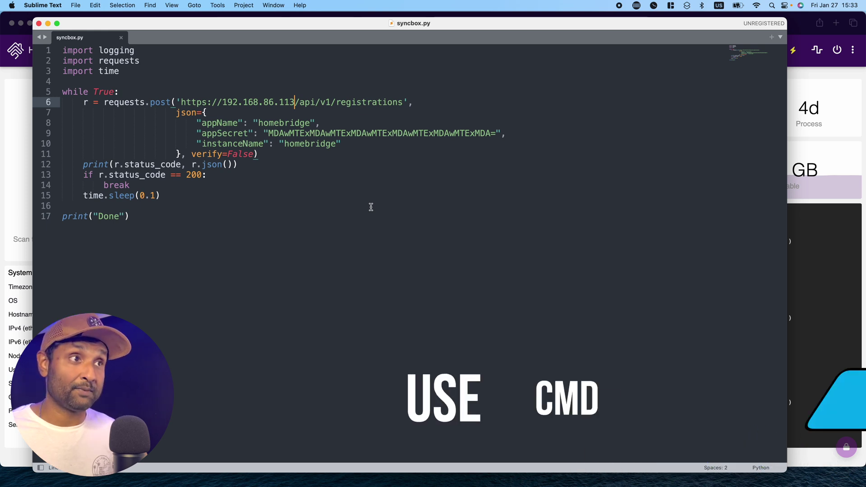
# Open Terminal and change into the Desktop folder with cd desktop
pyautogui.press('super+space')
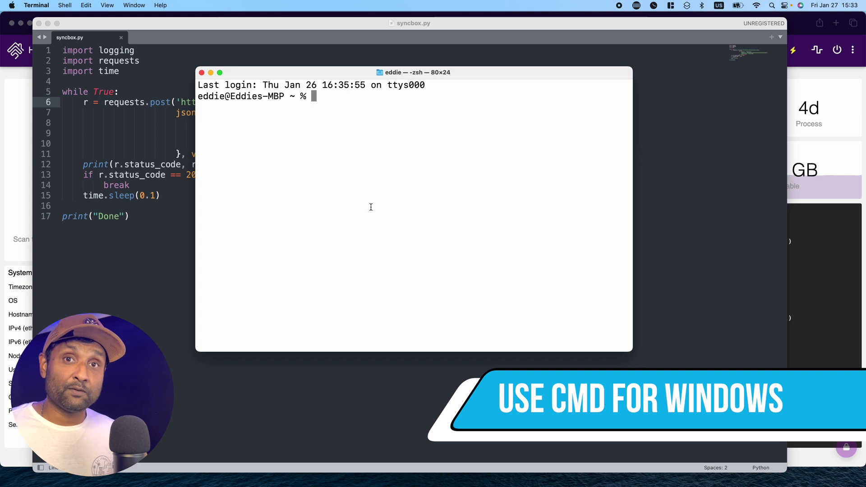
pyautogui.write('cd desktop')
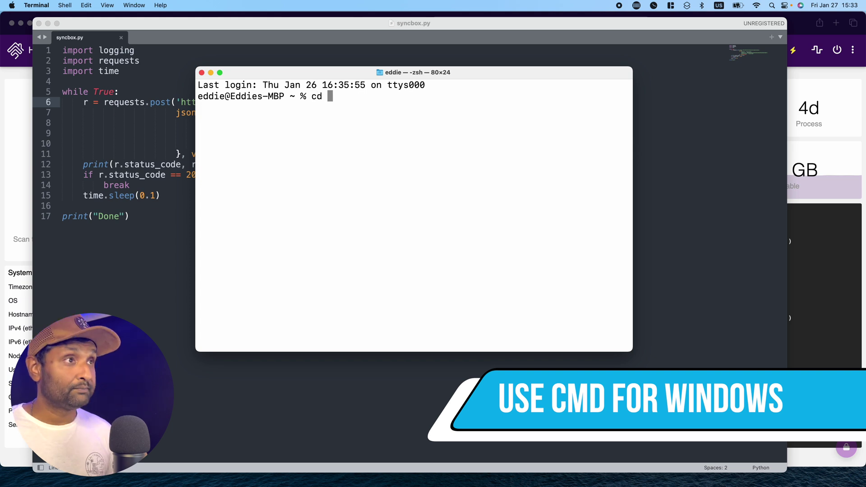
pyautogui.press('Return')
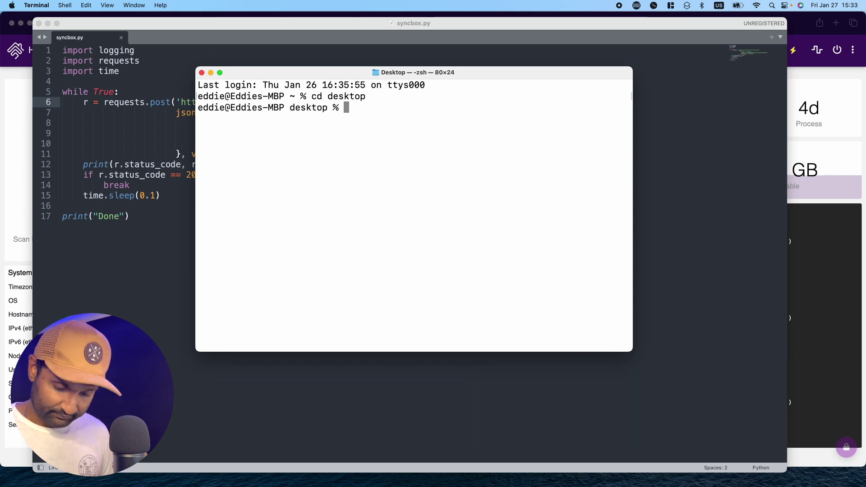
# Confirm python3 launches, then suspend the interpreter with Ctrl+Z
pyautogui.write('puthon3')
pyautogui.press('Return')
pyautogui.write('python3')
pyautogui.press('Return')
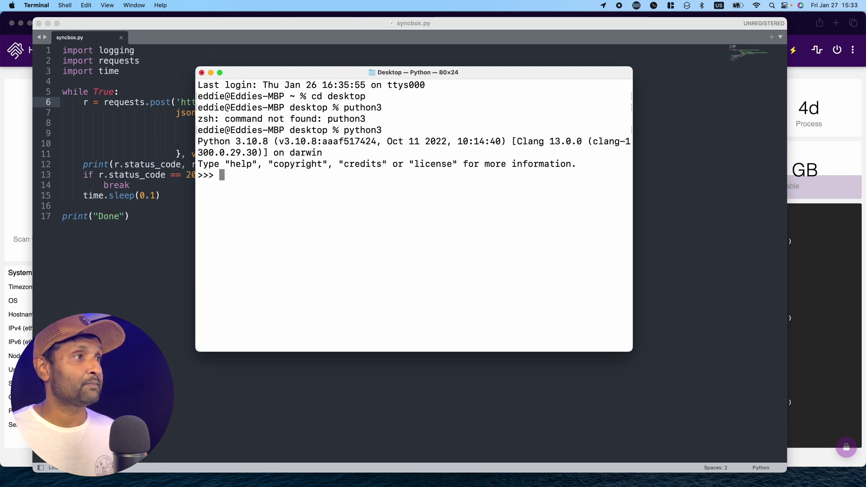
pyautogui.hotkey('ctrl', 'z')
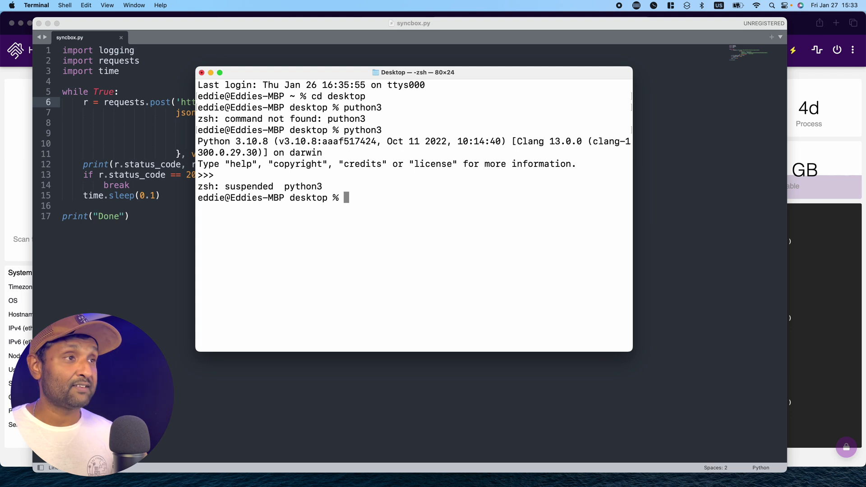
# List the Desktop files and run python3 syncbox.py, getting repeated 400 Invalid State responses
pyautogui.write('ls')
pyautogui.press('Return')
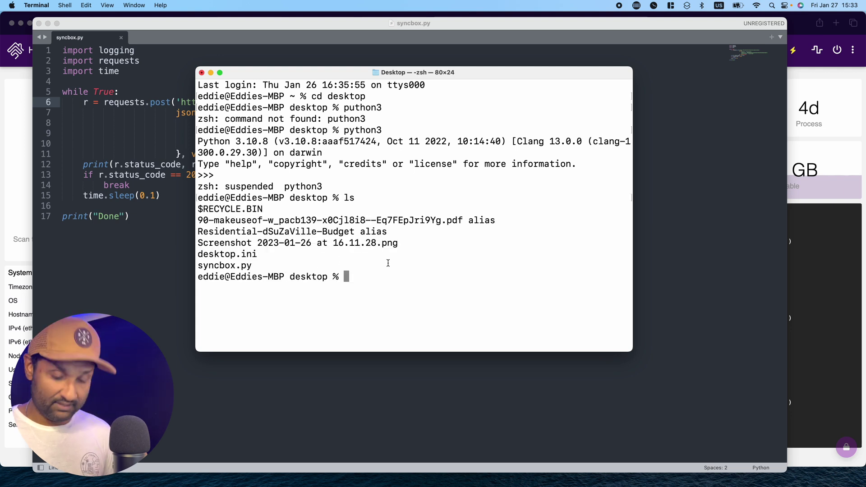
pyautogui.write('p')
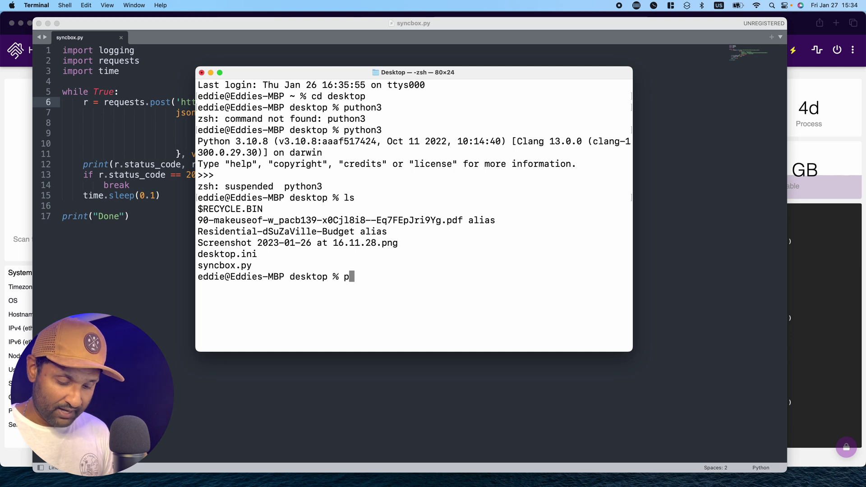
pyautogui.write('ython3 syncbox.py')
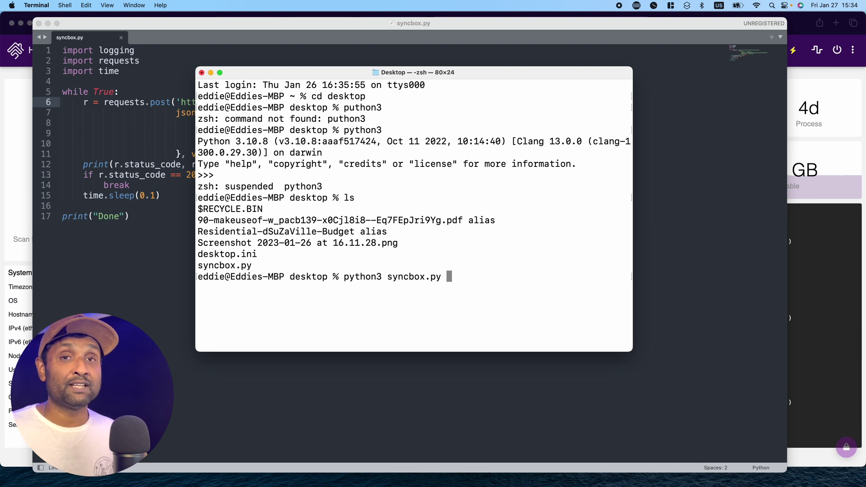
pyautogui.press('Return')
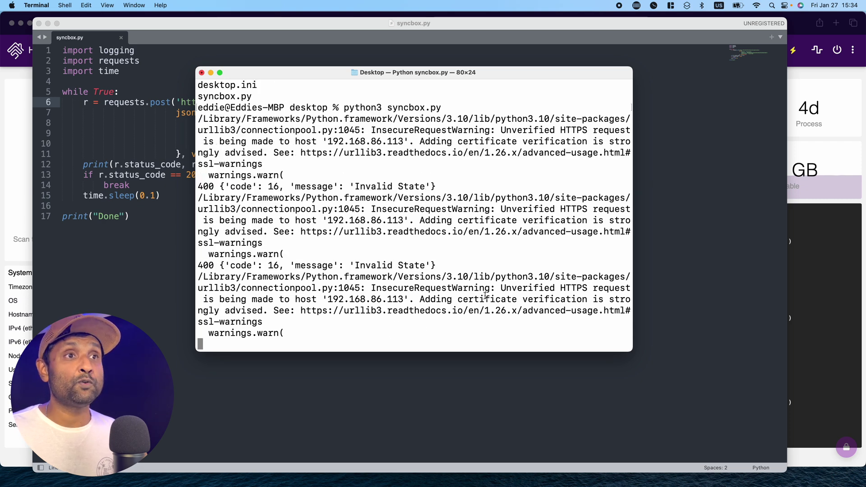
# Bring up the Preview screenshot and highlight the missing requests ModuleNotFoundError line
pyautogui.hotkey('ctrl', 'Up')
pyautogui.click(638, 141)
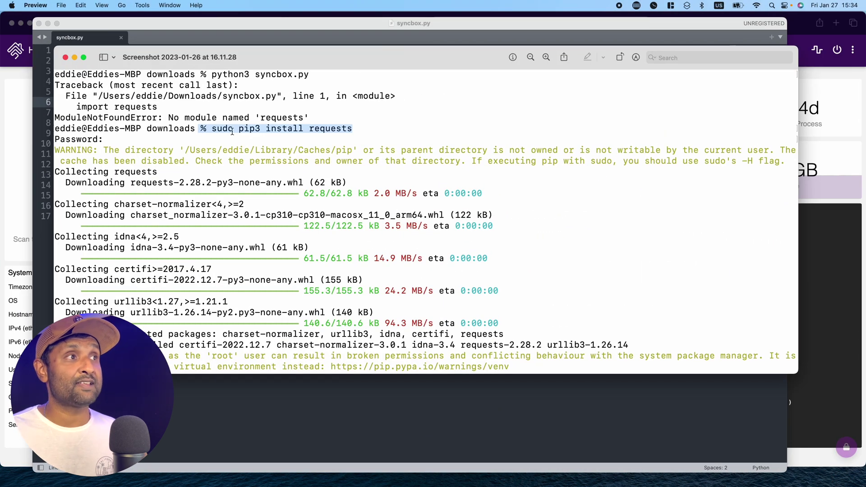
pyautogui.moveTo(63, 117); pyautogui.dragTo(315, 118)
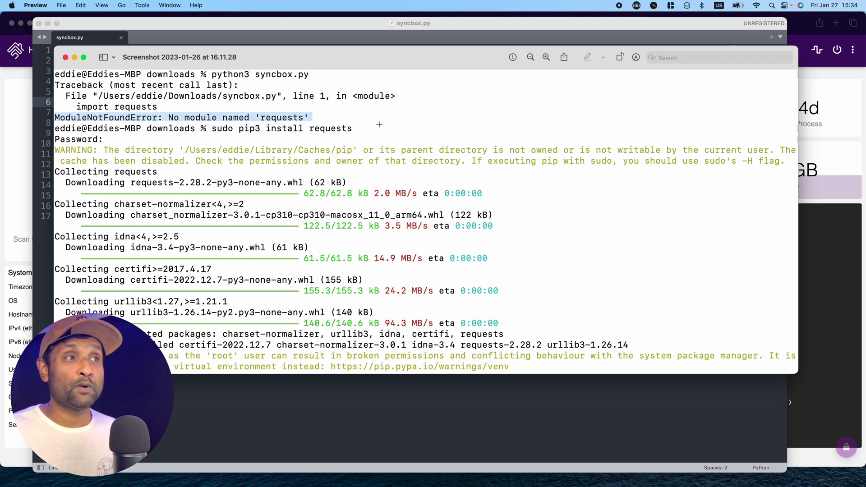
pyautogui.click(316, 132)
# Highlight the fix command 'sudo pip3 install requests' in the screenshot
pyautogui.click(216, 128)
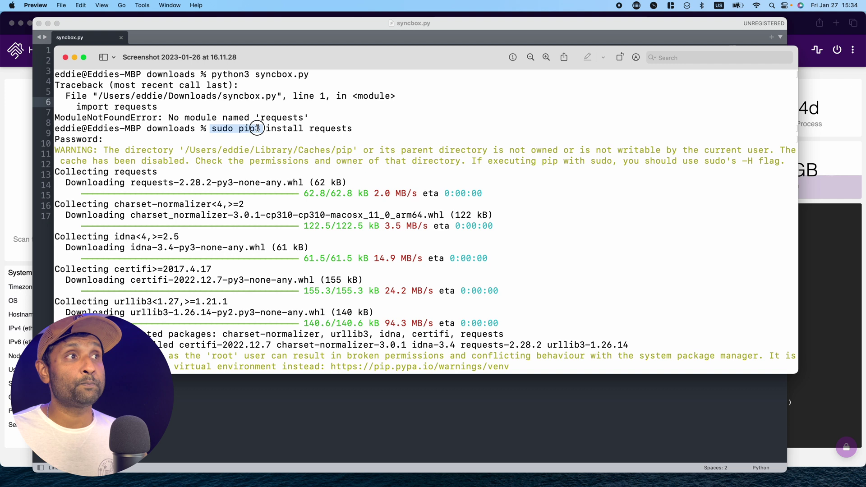
pyautogui.moveTo(257, 128); pyautogui.dragTo(361, 129)
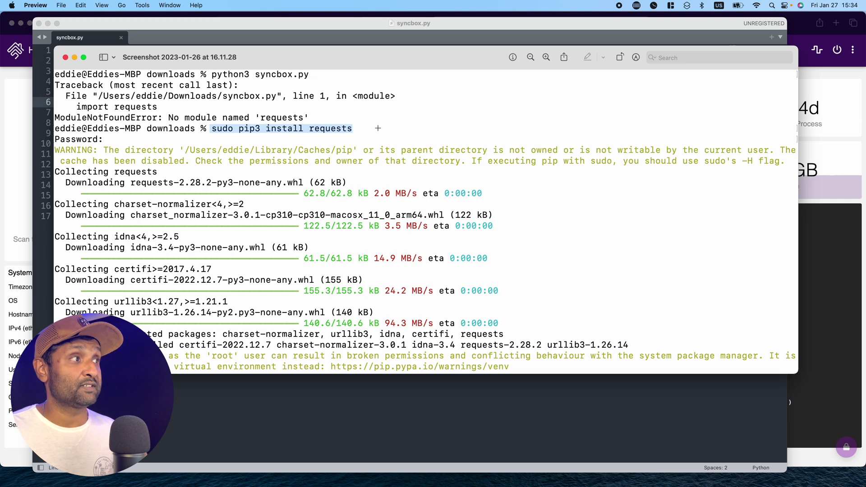
pyautogui.click(378, 128)
# Bring the Terminal forward and select the accessToken value from syncbox.py's 200 response (registrationId 5)
pyautogui.hotkey('ctrl', 'Up')
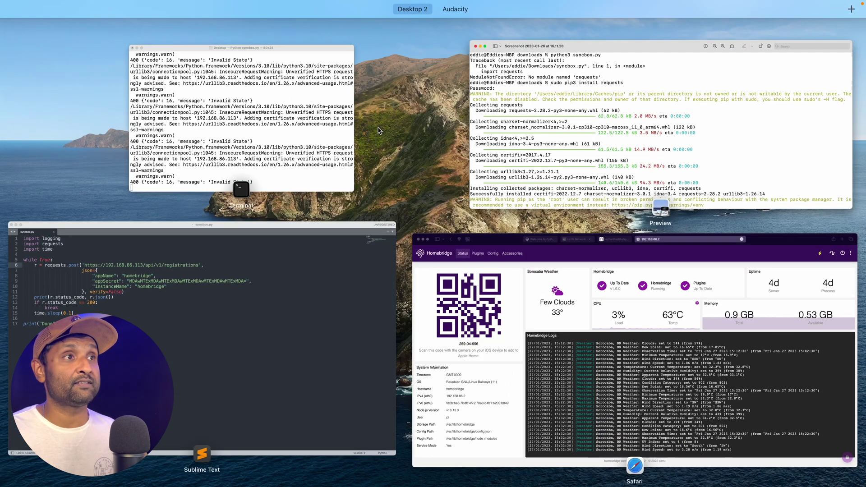
pyautogui.click(289, 132)
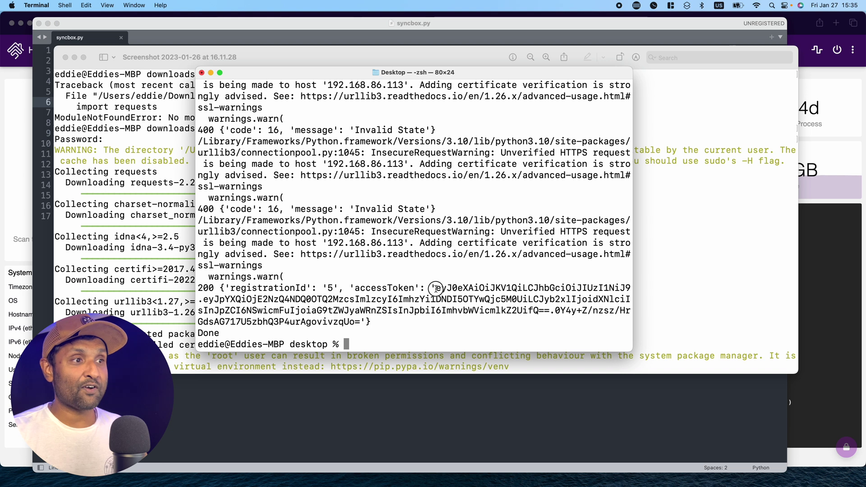
pyautogui.moveTo(435, 288); pyautogui.dragTo(361, 321)
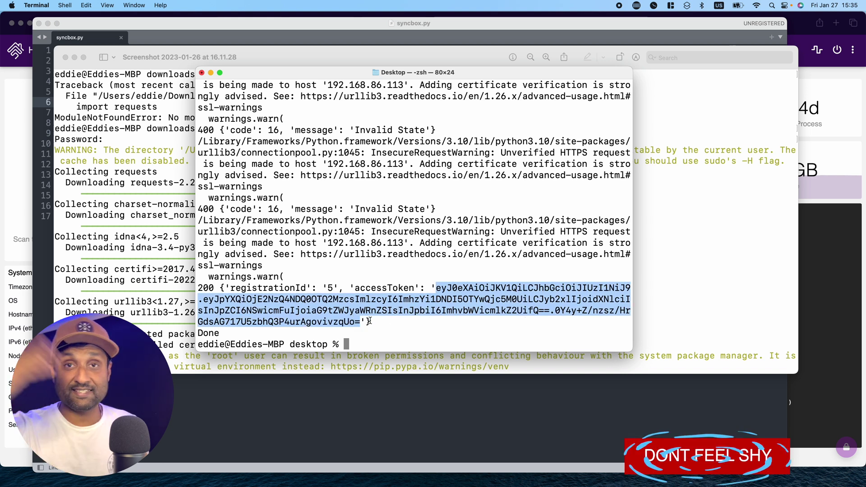
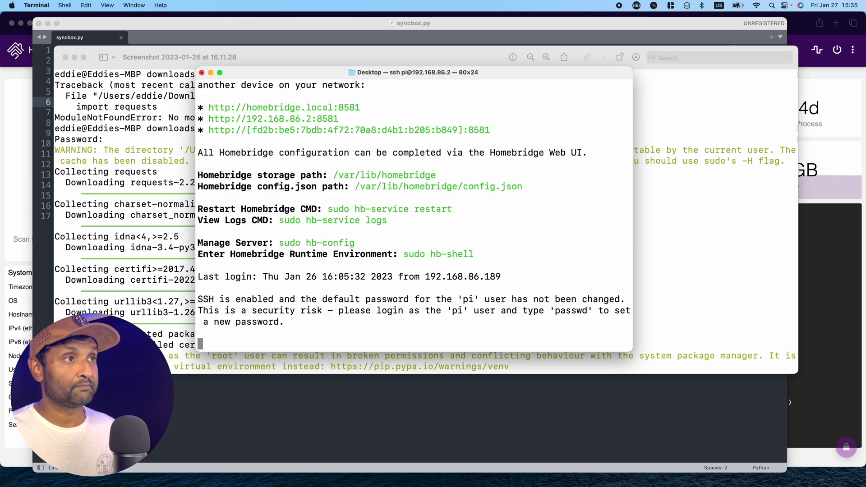
# In a fresh homebridge shell, open a new syncbox.py file with sudo nano
pyautogui.press('super+k')
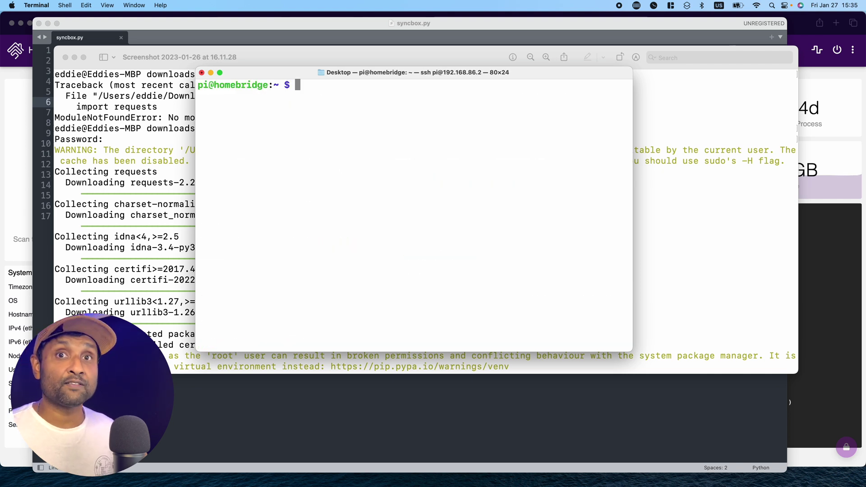
pyautogui.write('sudo nano ')
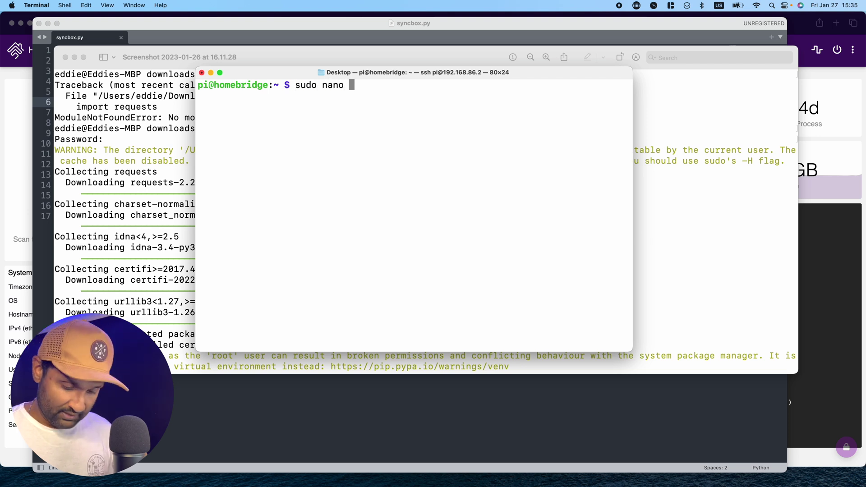
pyautogui.write('syncbox.py')
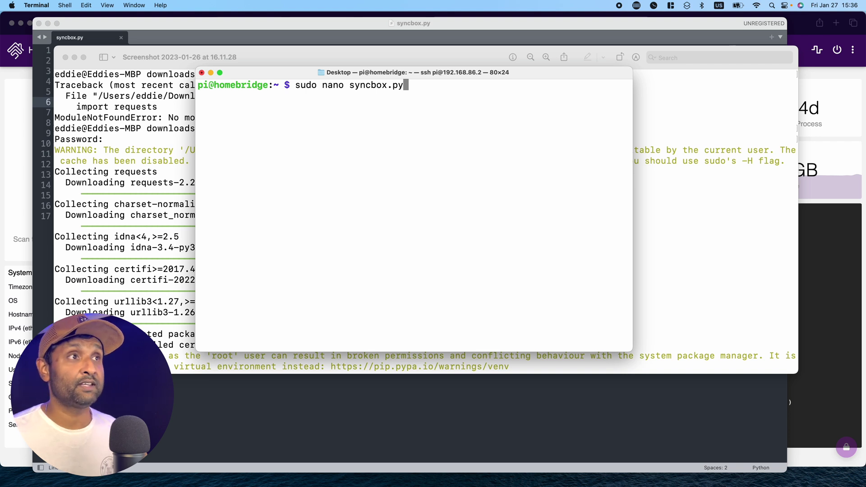
pyautogui.press('Return')
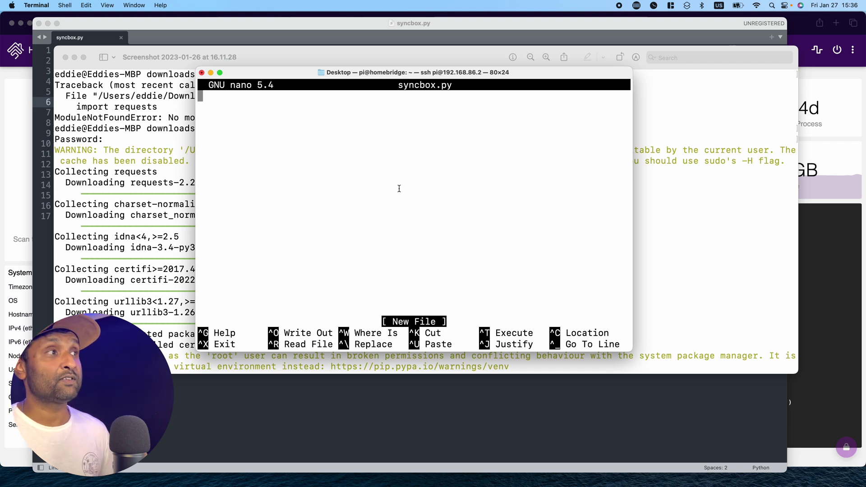
# Paste the GitHub registration script, set its request address to 192.168.86.2, and save
pyautogui.press('super+Tab')
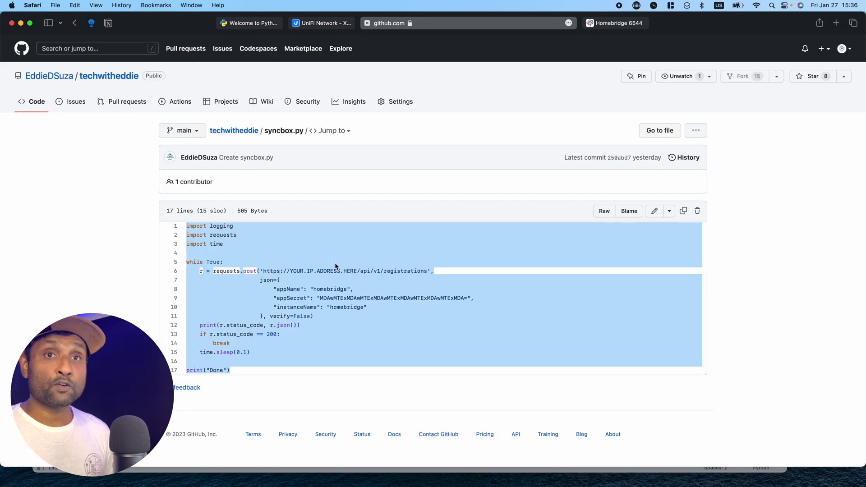
pyautogui.press('super+Tab')
pyautogui.press('super+v')
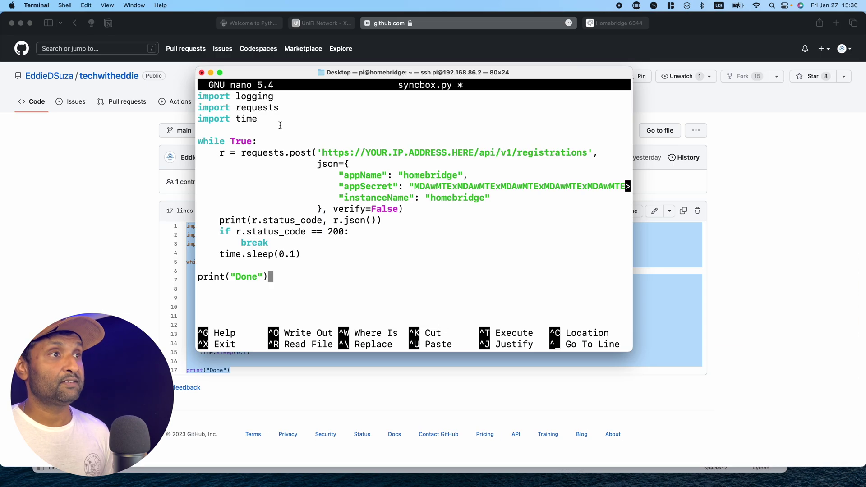
pyautogui.press('Up')
pyautogui.press('Up')
pyautogui.press('Up')
pyautogui.press('Up')
pyautogui.press('Up')
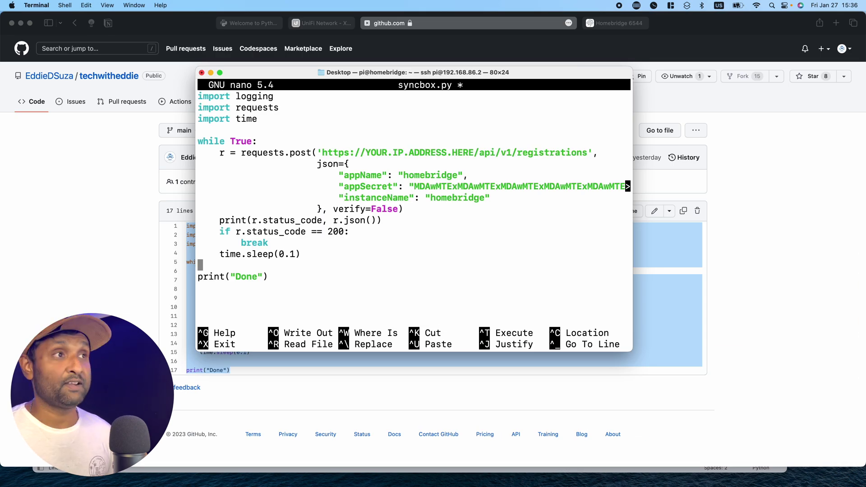
pyautogui.write('192.168.86.2')
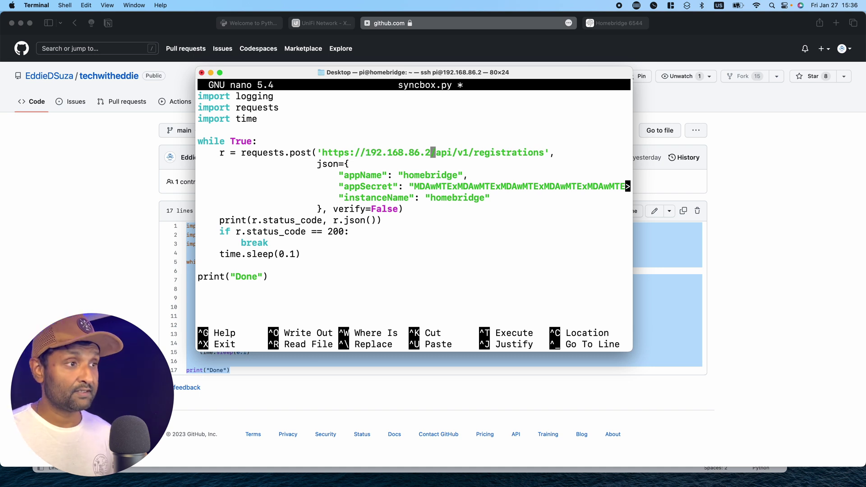
pyautogui.hotkey('ctrl', 'x')
pyautogui.press('y')
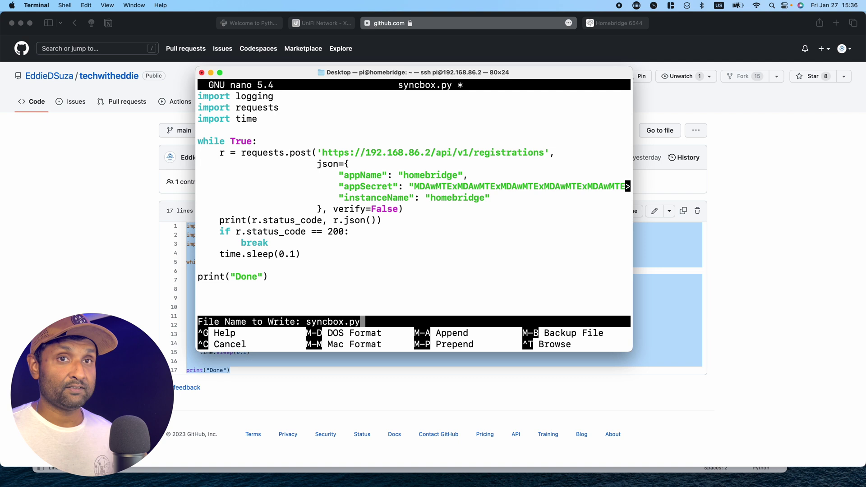
pyautogui.press('Return')
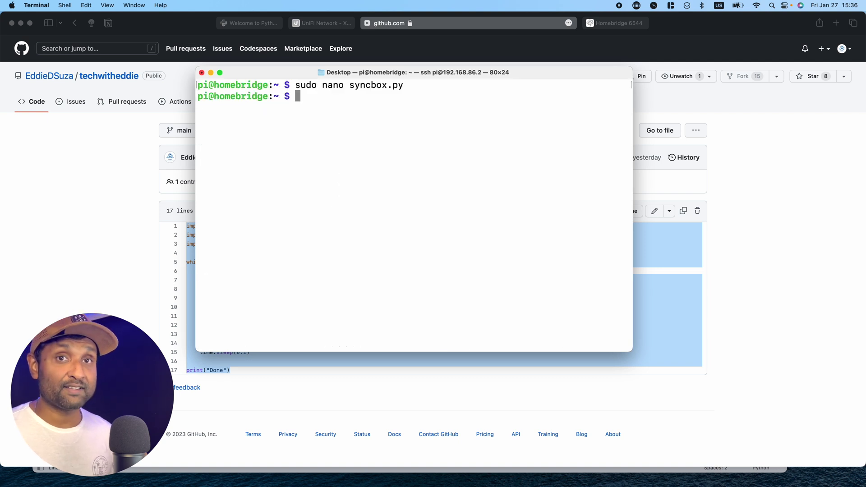
# Run the syncbox.py script with python3
pyautogui.write('python3')
pyautogui.press('Return')
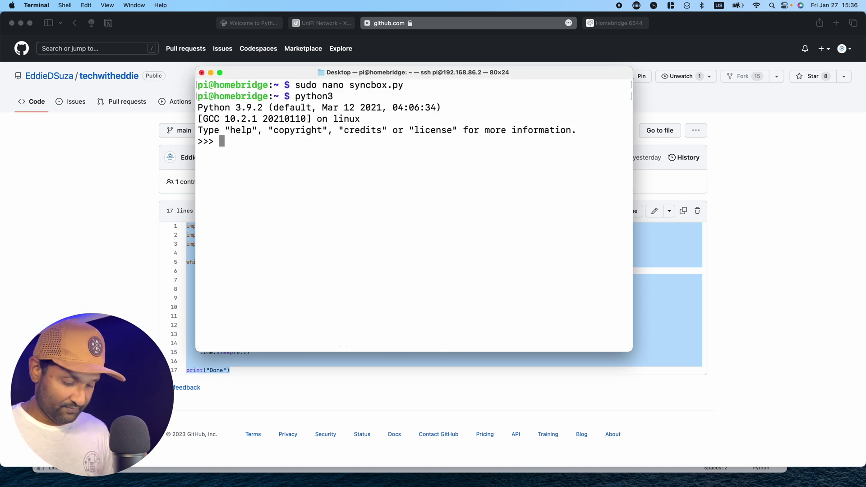
pyautogui.hotkey('ctrl', 'z')
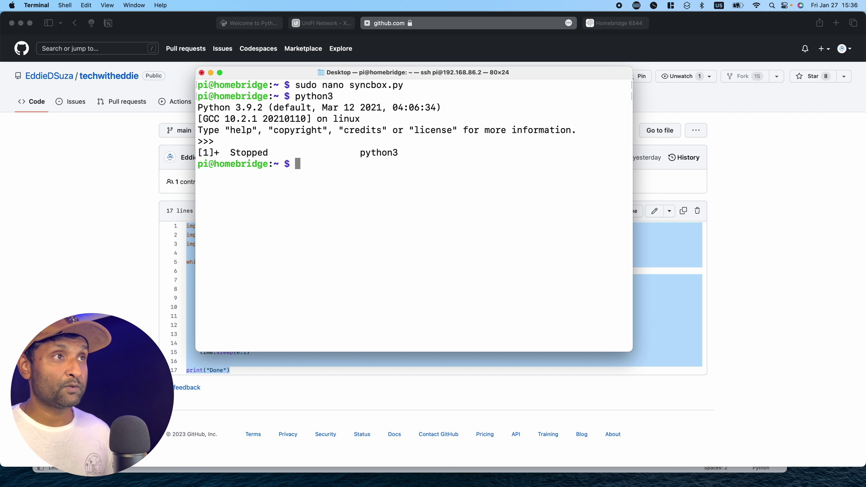
pyautogui.write('python3 ')
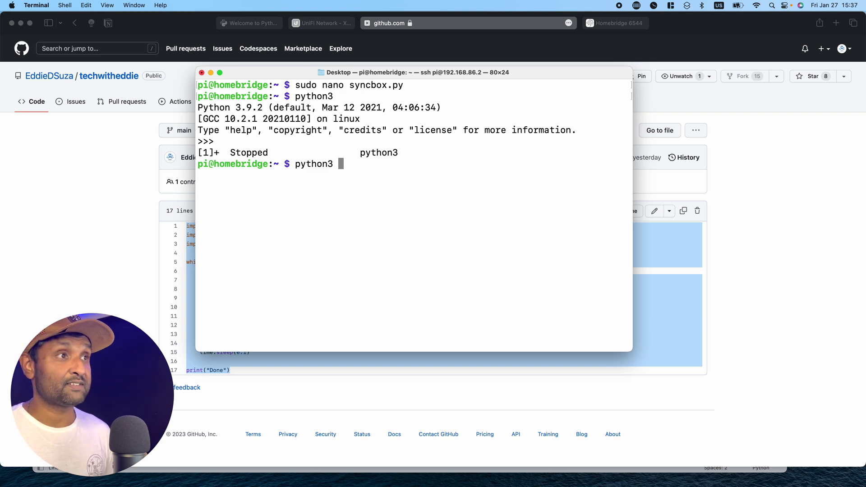
pyautogui.write('sync')
pyautogui.press('BackSpace')
pyautogui.press('BackSpace')
pyautogui.write('nc')
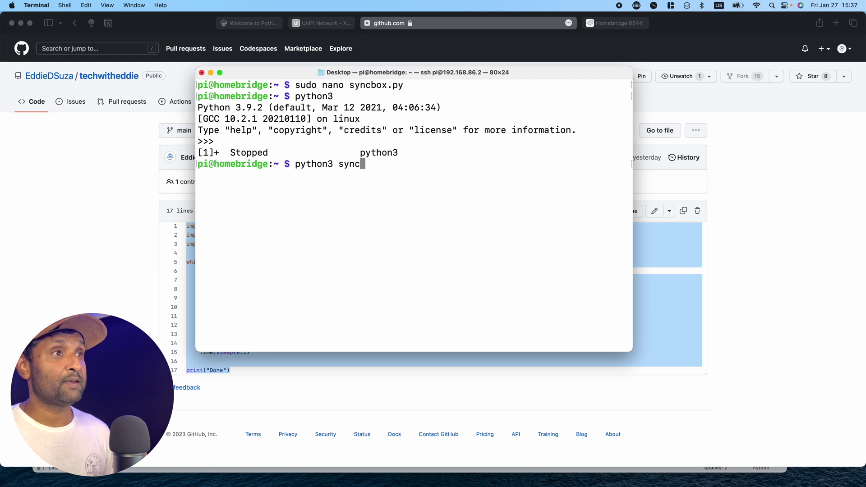
pyautogui.press('Tab')
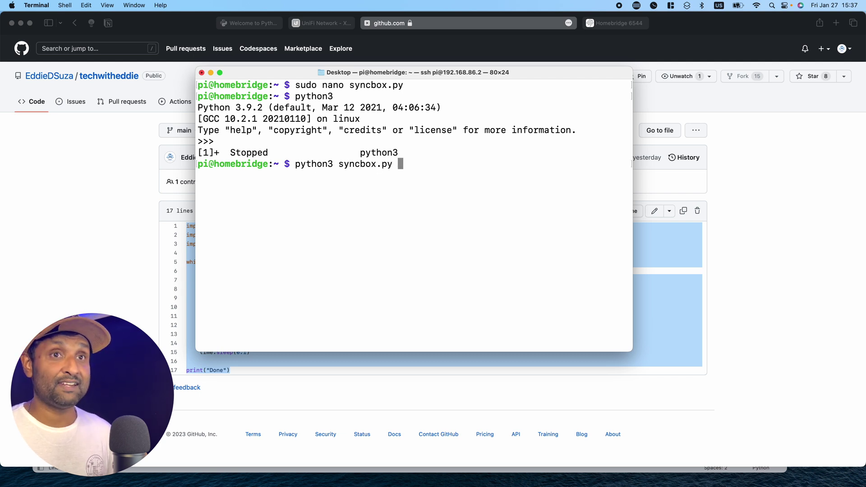
pyautogui.press('Return')
# Reopen syncbox.py, change the request IP to 192.168.86.113, and save it
pyautogui.press('Up')
pyautogui.press('Up')
pyautogui.press('Up')
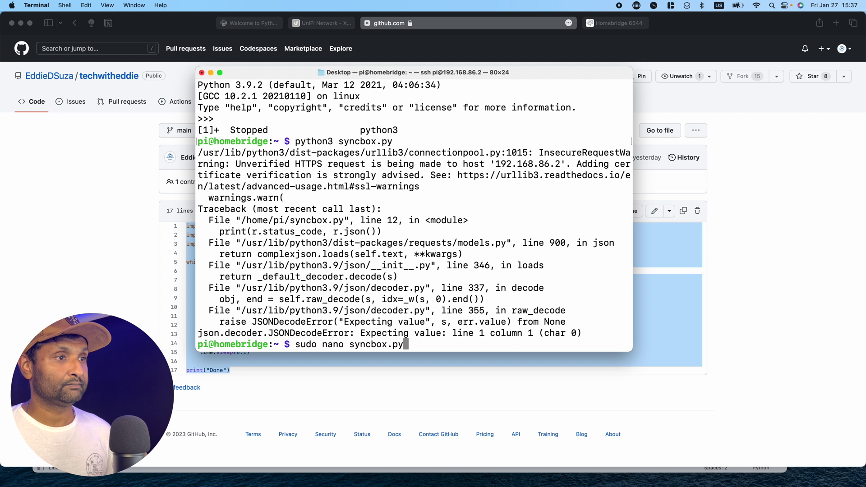
pyautogui.press('Return')
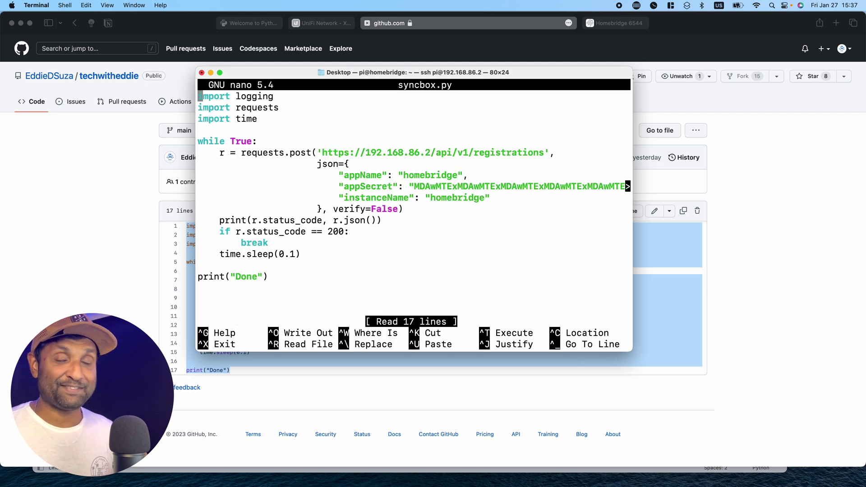
pyautogui.press('Down')
pyautogui.press('Down')
pyautogui.press('Down')
pyautogui.press('Down')
pyautogui.press('Down')
pyautogui.press('Right')
pyautogui.press('Right')
pyautogui.press('Right')
pyautogui.press('Right')
pyautogui.press('Right')
pyautogui.press('Right')
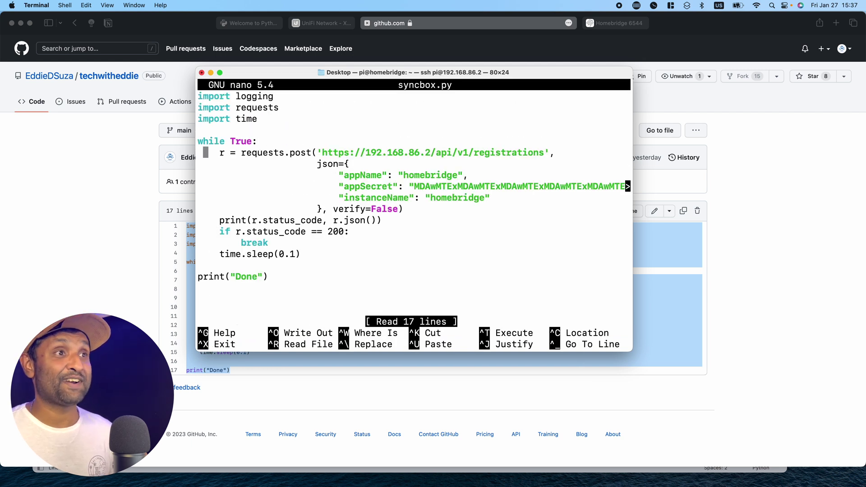
pyautogui.press('Right')
pyautogui.press('Right')
pyautogui.press('Right')
pyautogui.press('Right')
pyautogui.press('Right')
pyautogui.press('Right')
pyautogui.press('Right')
pyautogui.press('Right')
pyautogui.press('Right')
pyautogui.press('Right')
pyautogui.press('Right')
pyautogui.press('Right')
pyautogui.press('Right')
pyautogui.press('Right')
pyautogui.press('Right')
pyautogui.press('Right')
pyautogui.press('Right')
pyautogui.press('Right')
pyautogui.press('Right')
pyautogui.press('Right')
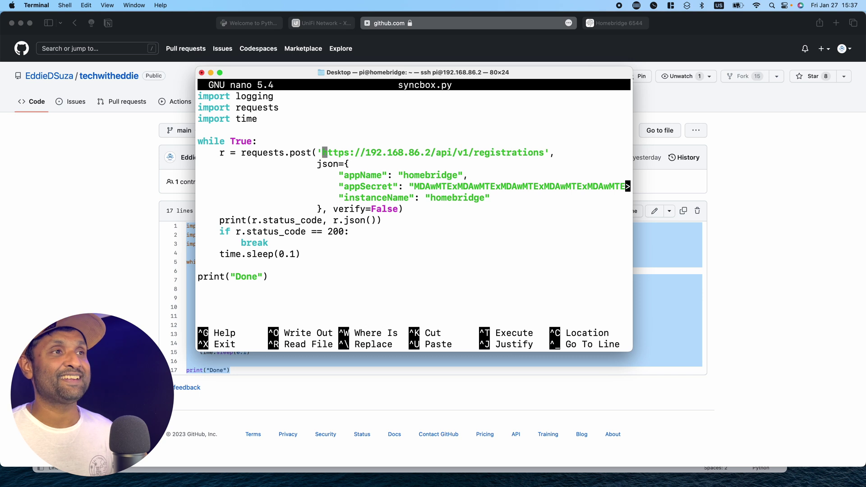
pyautogui.press('Right')
pyautogui.press('Right')
pyautogui.press('Right')
pyautogui.press('Right')
pyautogui.press('Right')
pyautogui.press('Right')
pyautogui.press('Right')
pyautogui.press('Right')
pyautogui.press('Right')
pyautogui.press('Right')
pyautogui.press('Right')
pyautogui.press('Right')
pyautogui.press('Right')
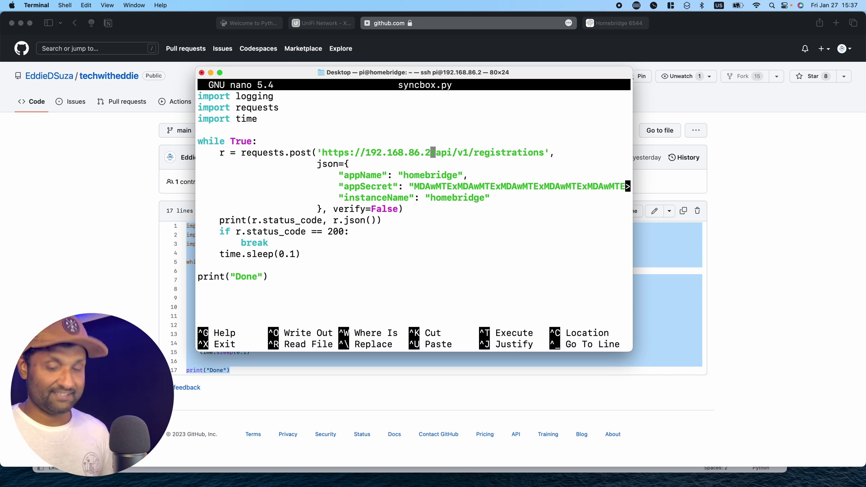
pyautogui.press('BackSpace')
pyautogui.write('113')
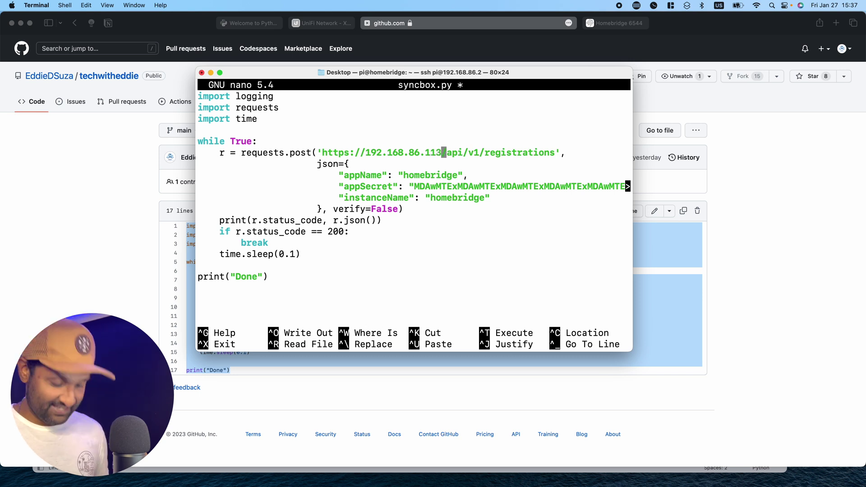
pyautogui.hotkey('ctrl', 'x')
pyautogui.press('y')
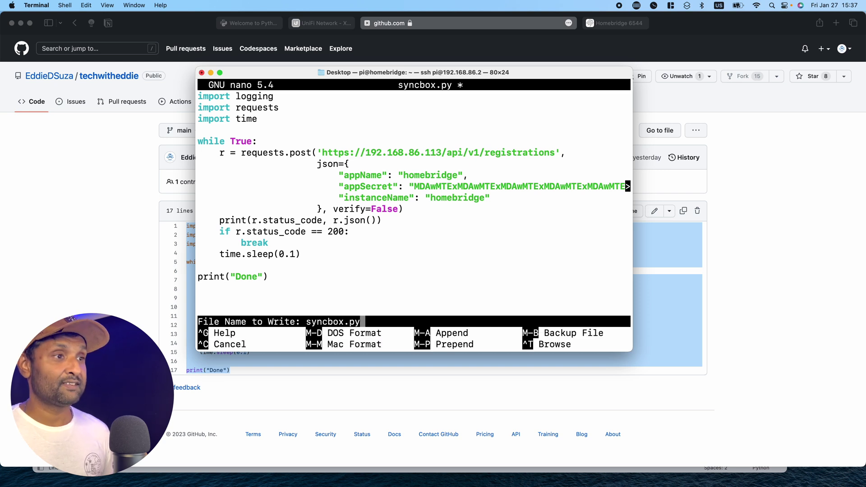
pyautogui.press('Return')
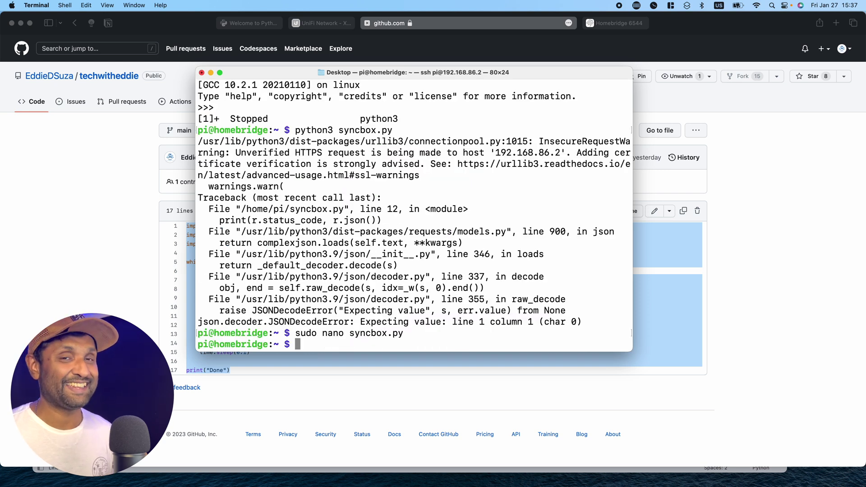
pyautogui.press('Up')
pyautogui.press('Up')
# Rerun the syncbox.py registration script
pyautogui.press('Return')
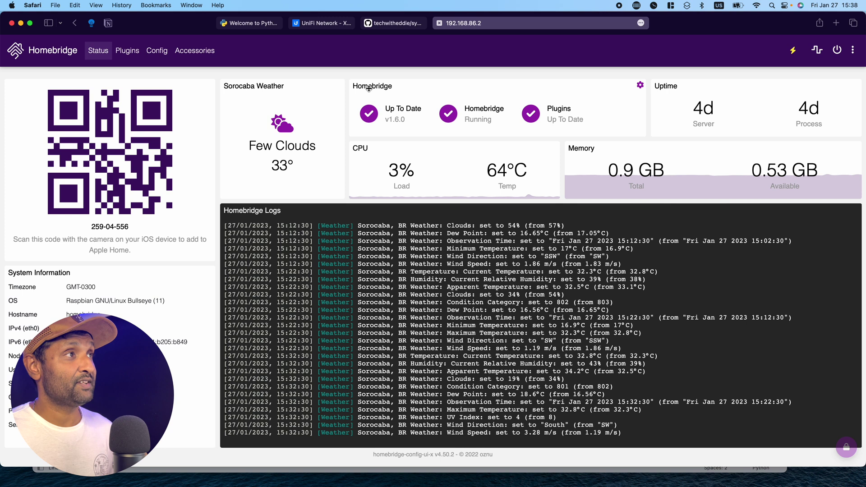
# Search the installed Homebridge plugins for 'philips sync'
pyautogui.click(138, 54)
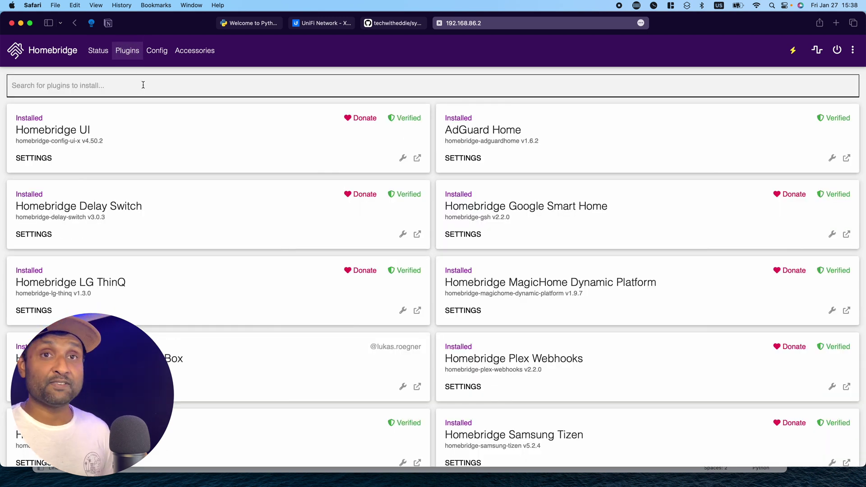
pyautogui.write('philips sync')
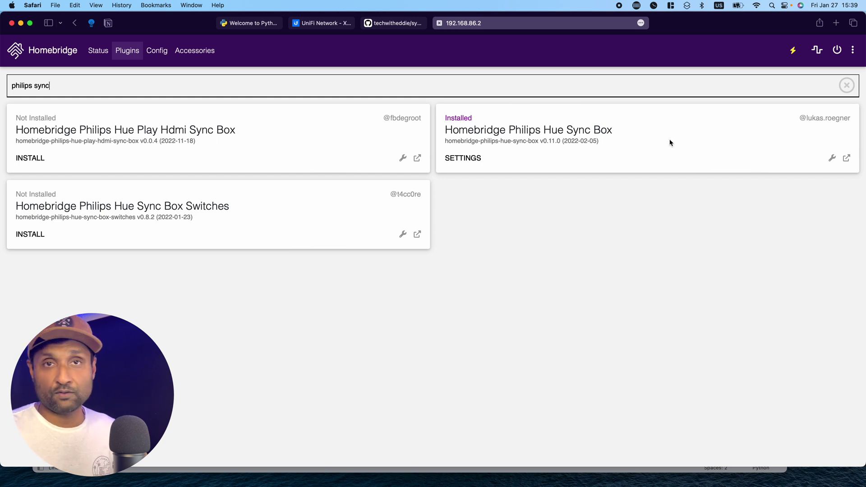
# Review the Sync Box settings: IP 192.168.86.113, ON mode video, OFF mode passthrough
pyautogui.click(832, 161)
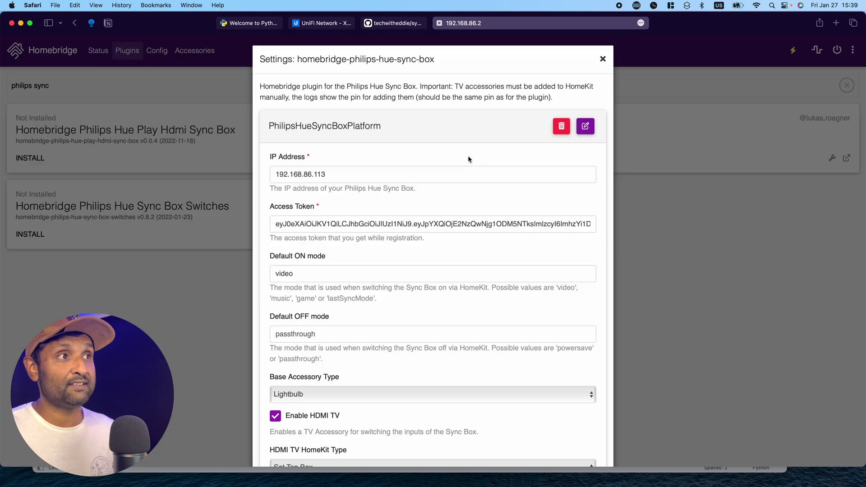
pyautogui.click(339, 172)
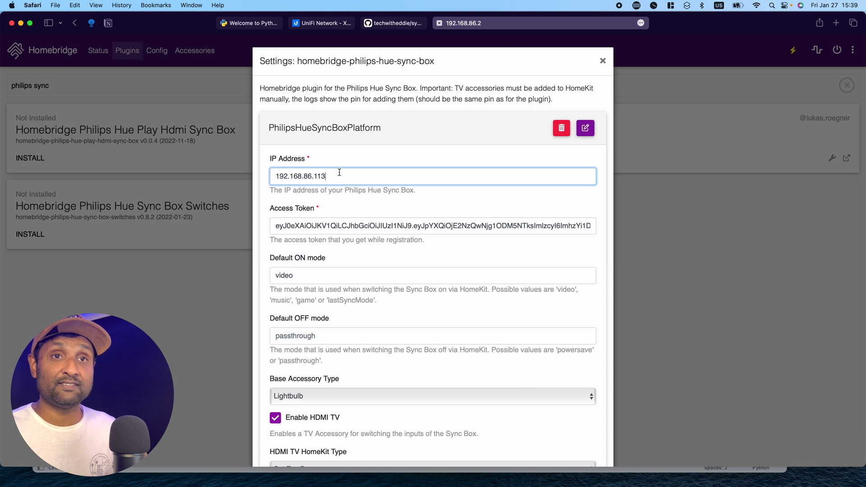
pyautogui.scroll(-1, 341, 182)
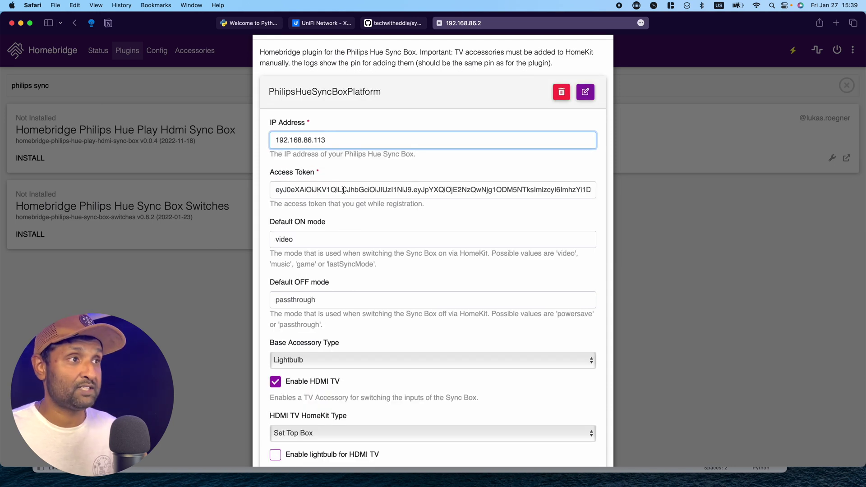
pyautogui.scroll(-1, 343, 190)
pyautogui.click(343, 190)
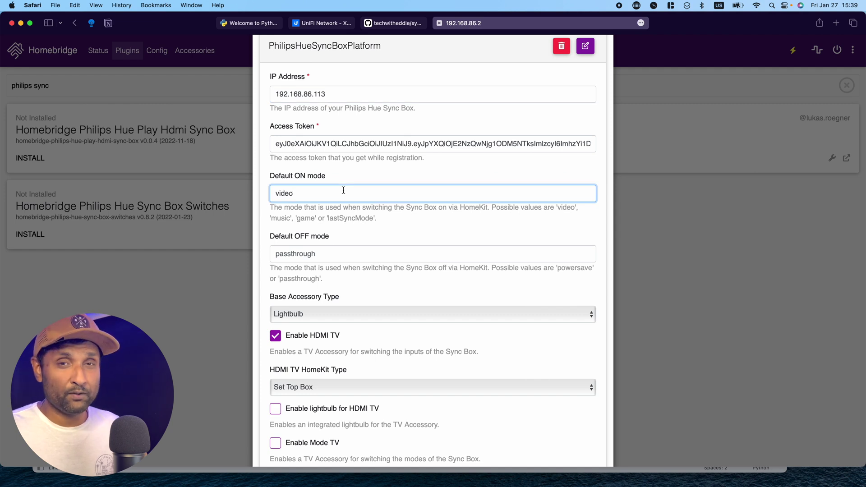
pyautogui.scroll(-1, 343, 194)
pyautogui.click(344, 210)
pyautogui.scroll(-1, 345, 210)
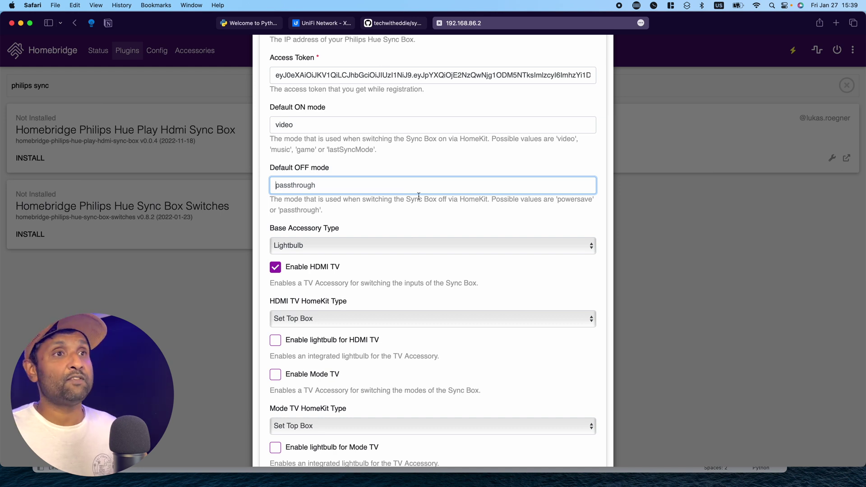
pyautogui.scroll(1, 479, 225)
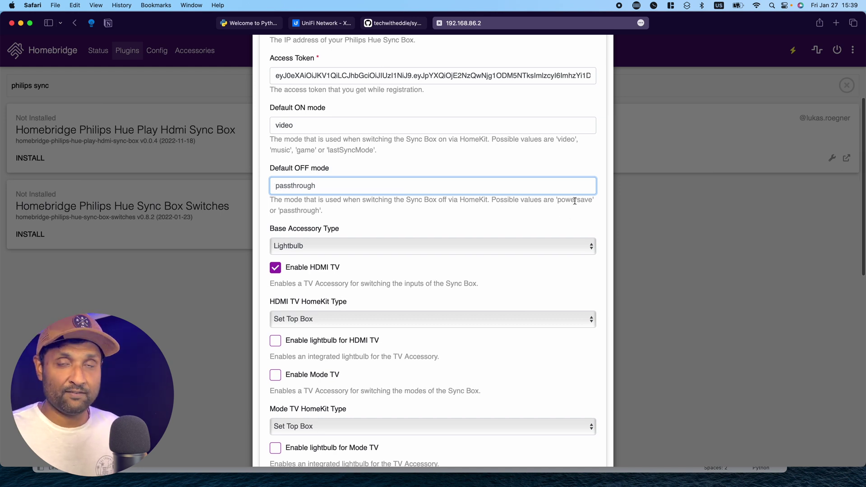
pyautogui.scroll(-1, 574, 201)
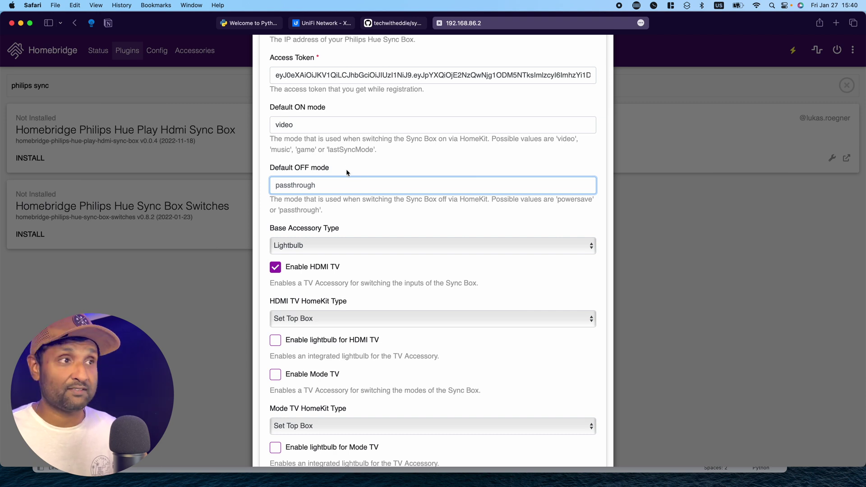
pyautogui.scroll(-2, 346, 168)
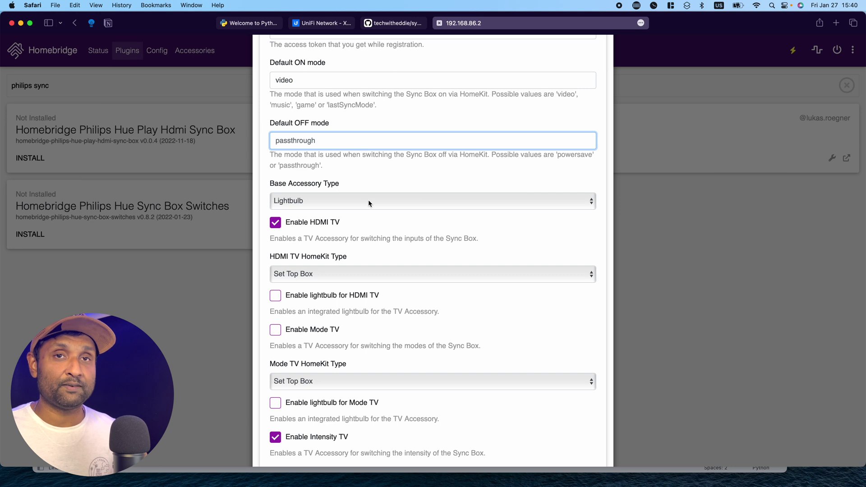
pyautogui.scroll(-3, 367, 199)
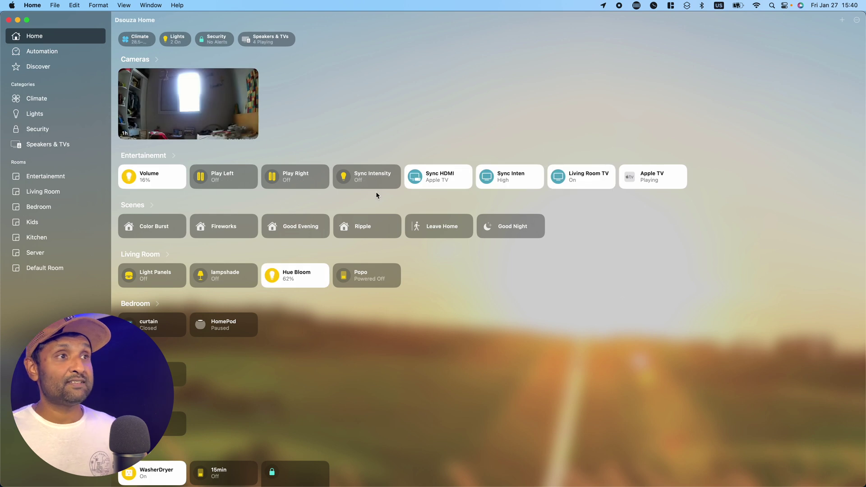
# Open the Sync Intensity accessory's details in Apple Home to check it reads Off
pyautogui.rightClick(380, 179)
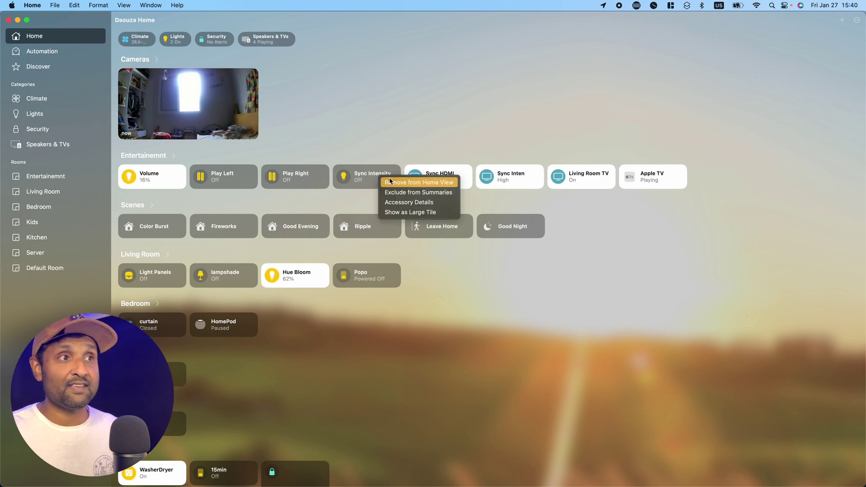
pyautogui.click(409, 202)
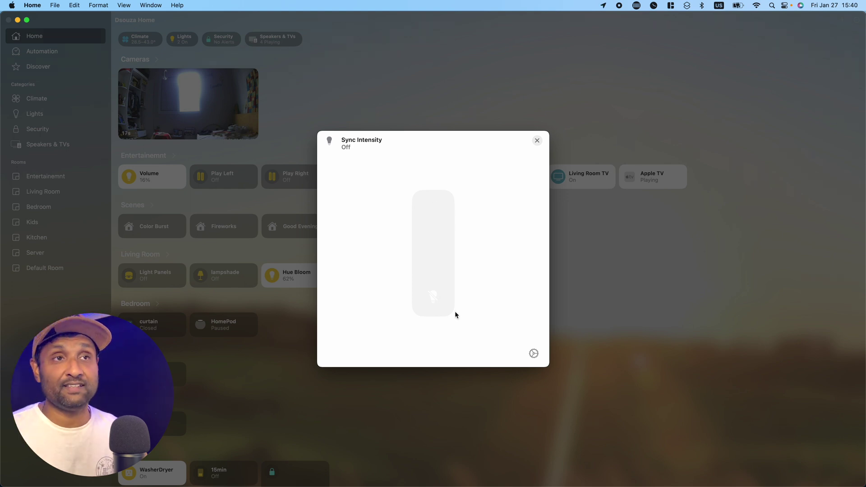
pyautogui.scroll(-2, 456, 311)
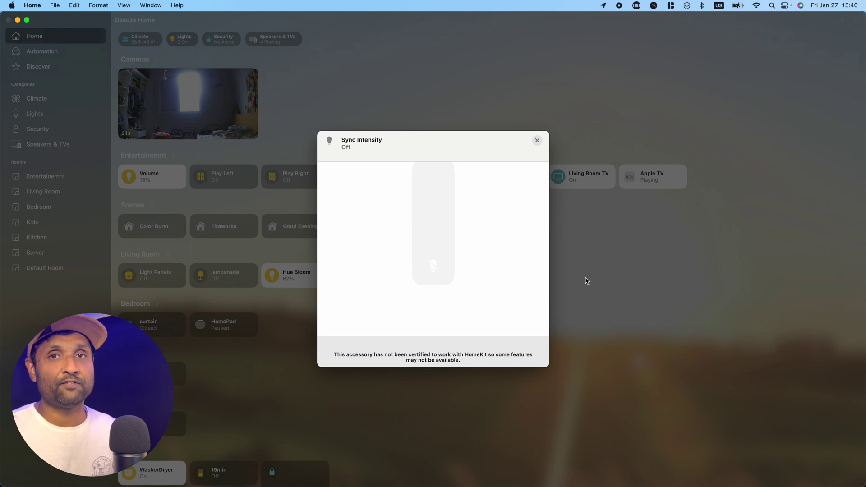
pyautogui.hotkey('ctrl', 'Up')
# Check that Enable HDMI TV and Enable Intensity TV are ticked in the plugin settings
pyautogui.click(509, 315)
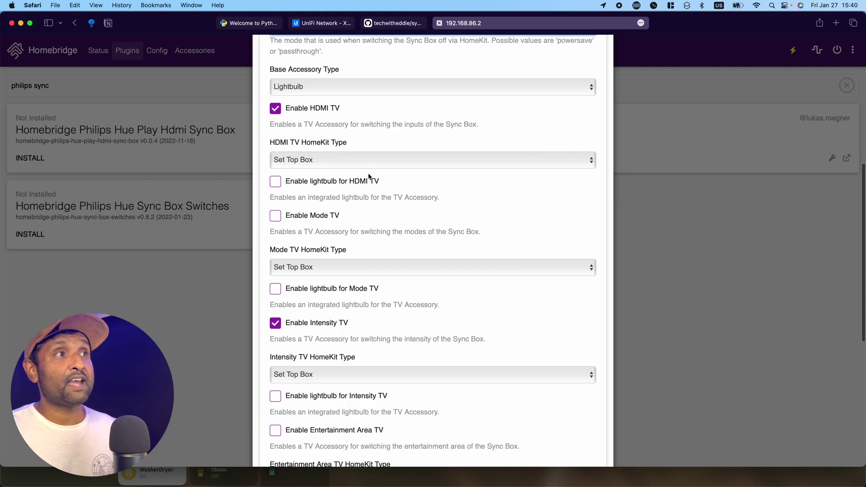
pyautogui.scroll(-1, 375, 180)
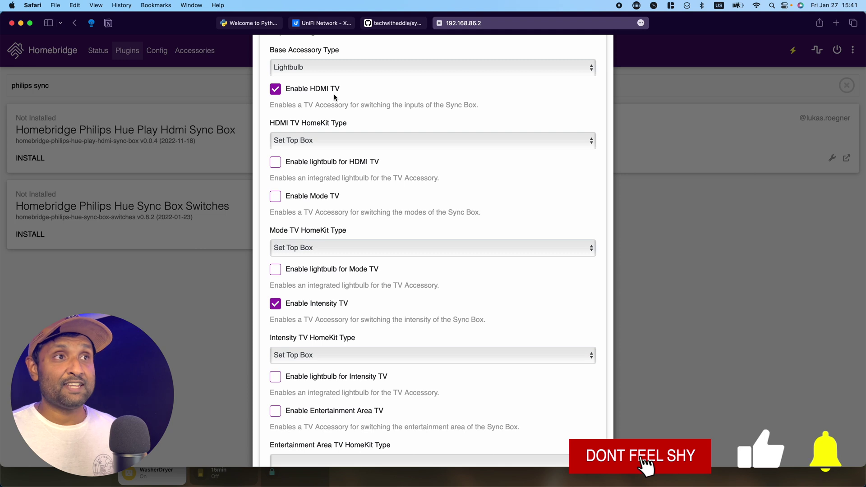
pyautogui.hotkey('ctrl', 'Up')
# Close Sync Intensity's details and review Sync HDMI's power control and Apple TV input
pyautogui.click(504, 111)
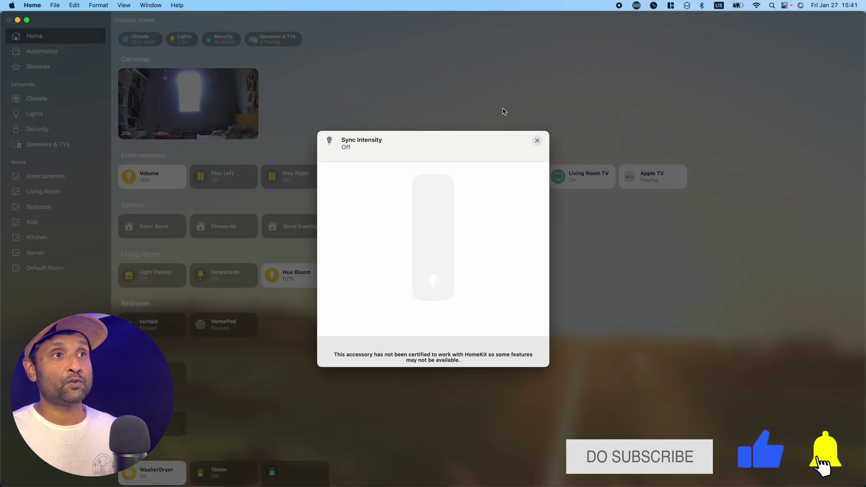
pyautogui.click(537, 139)
pyautogui.click(455, 178)
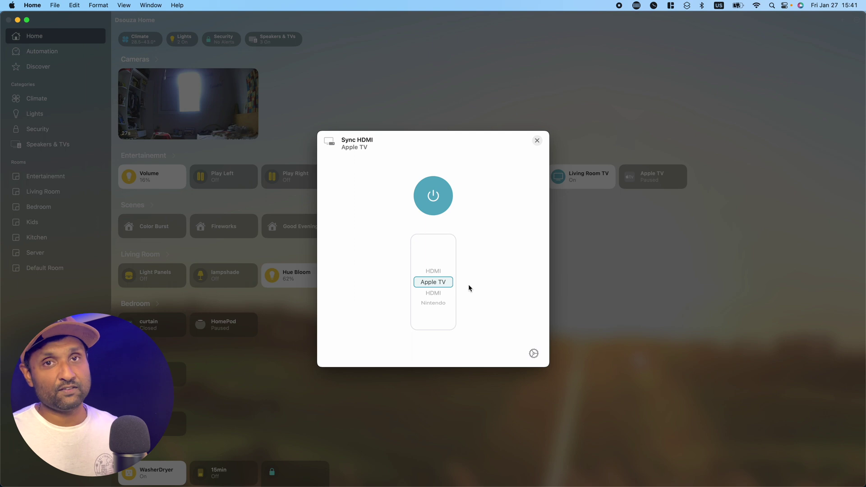
pyautogui.click(536, 141)
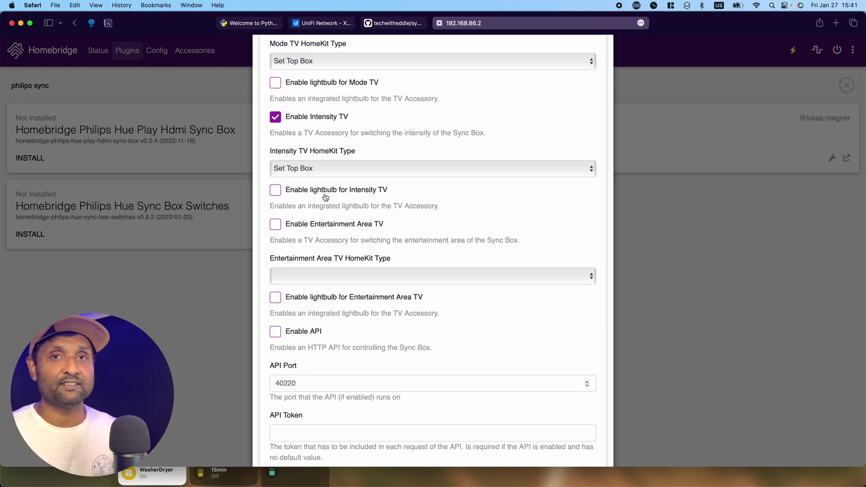
# Try enabling the Mode TV accessory and viewing its HomeKit types, then turn it back off
pyautogui.scroll(4, 325, 197)
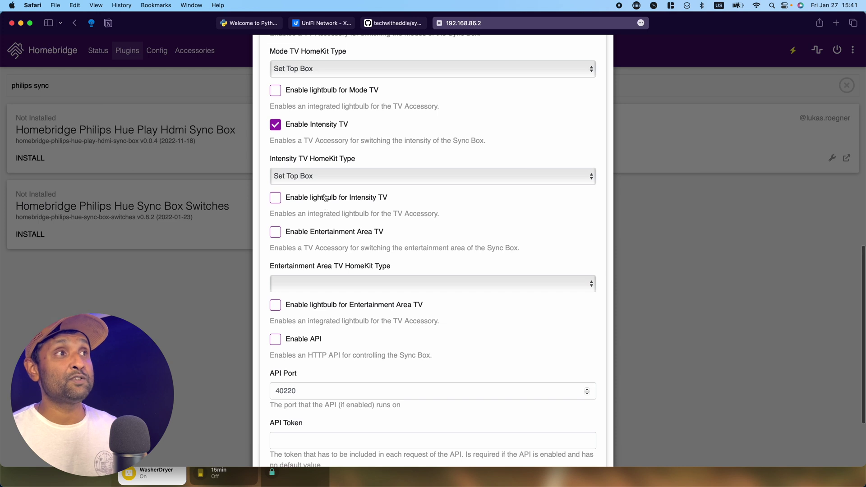
pyautogui.scroll(9, 338, 86)
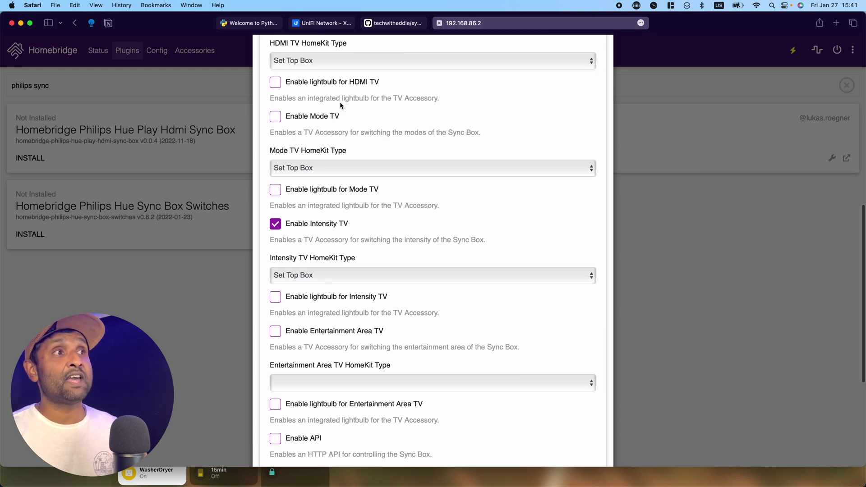
pyautogui.scroll(-4, 346, 175)
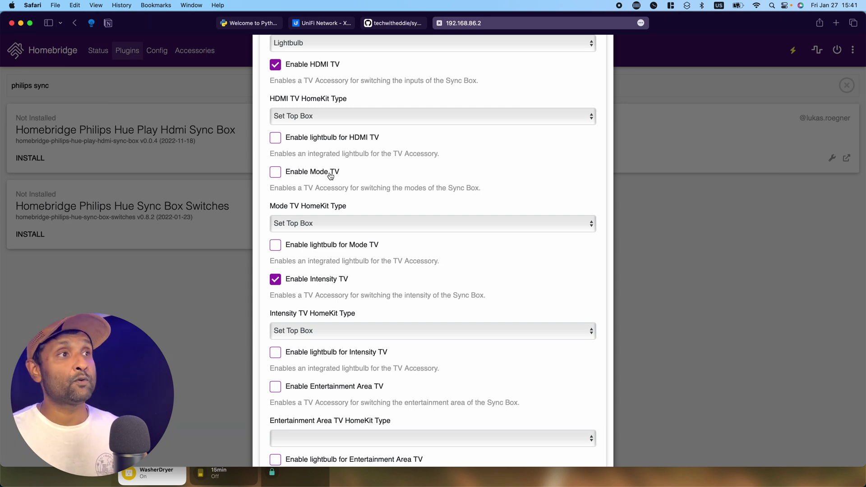
pyautogui.click(275, 173)
pyautogui.click(381, 221)
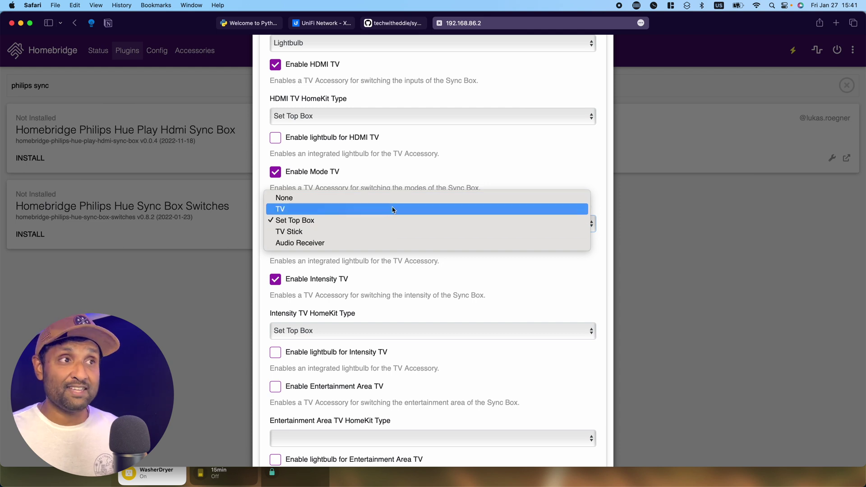
pyautogui.click(435, 161)
pyautogui.click(294, 175)
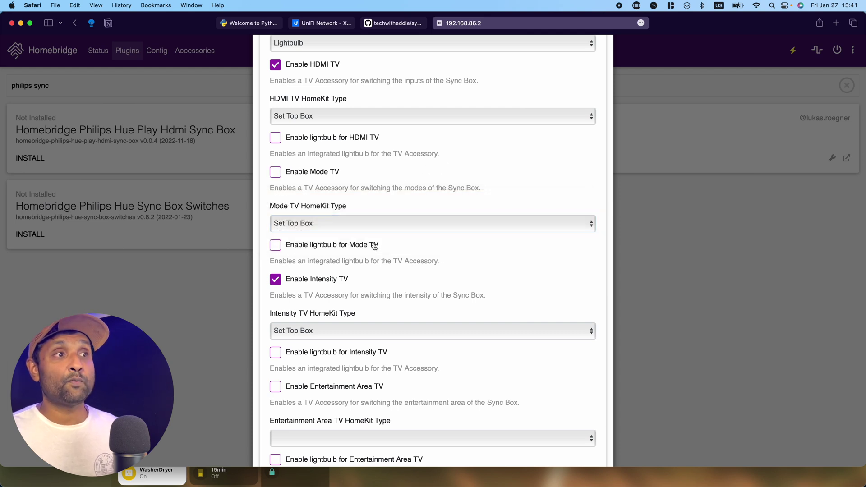
# Enable the integrated lightbulb for the Intensity TV accessory
pyautogui.scroll(-2, 380, 252)
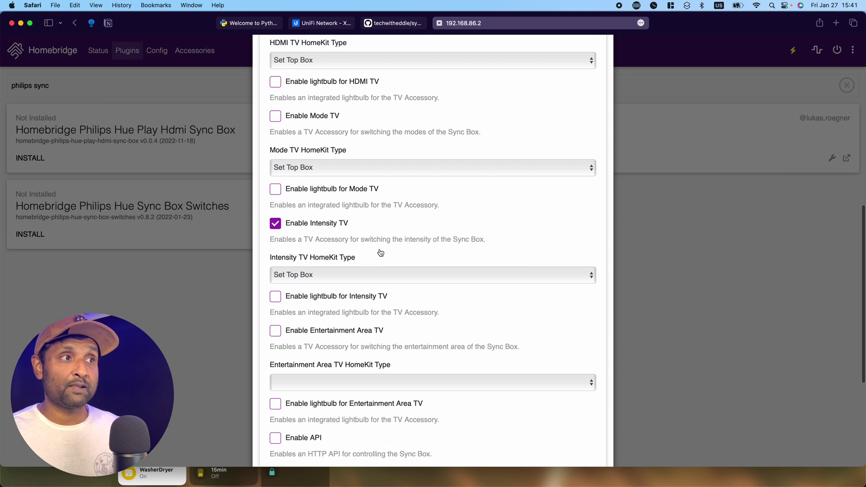
pyautogui.scroll(-2, 380, 250)
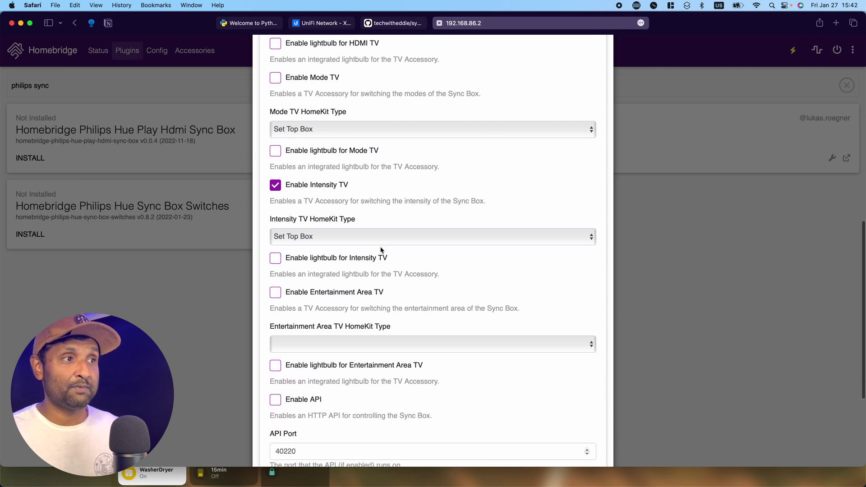
pyautogui.click(336, 258)
pyautogui.scroll(-2, 431, 277)
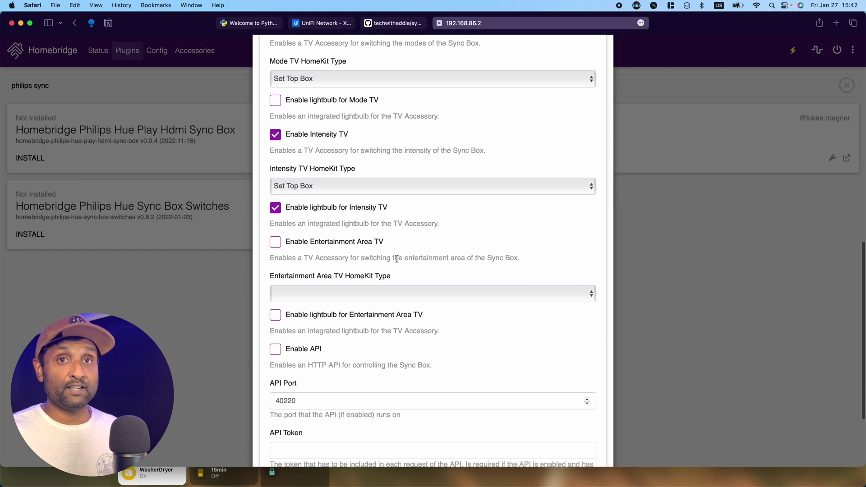
pyautogui.scroll(-1, 396, 259)
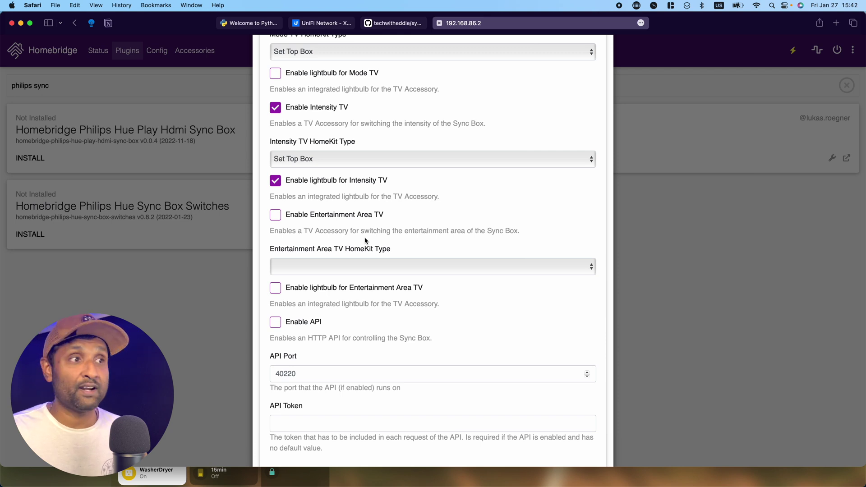
pyautogui.scroll(-2, 365, 240)
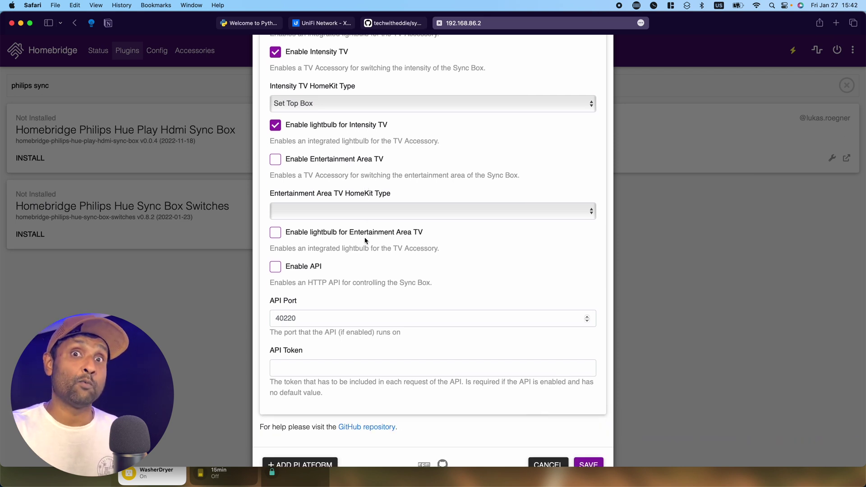
pyautogui.scroll(-1, 497, 292)
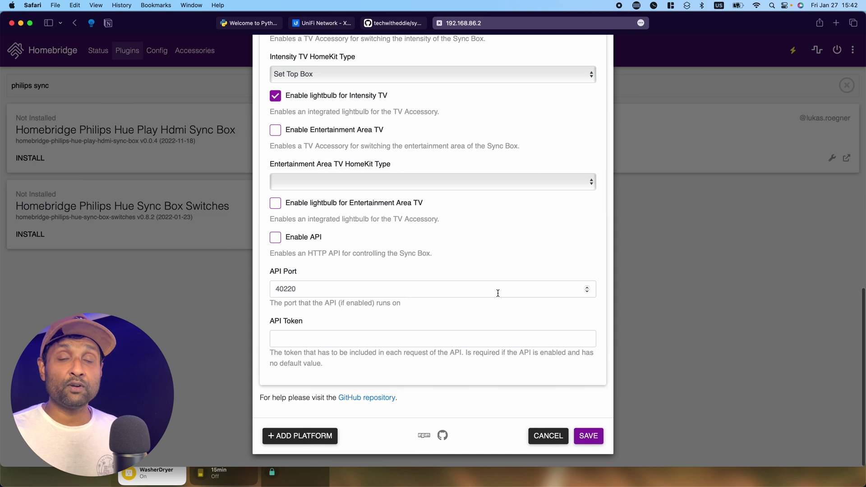
# Add a second, blank Sync Box platform entry
pyautogui.click(311, 437)
pyautogui.scroll(10, 468, 274)
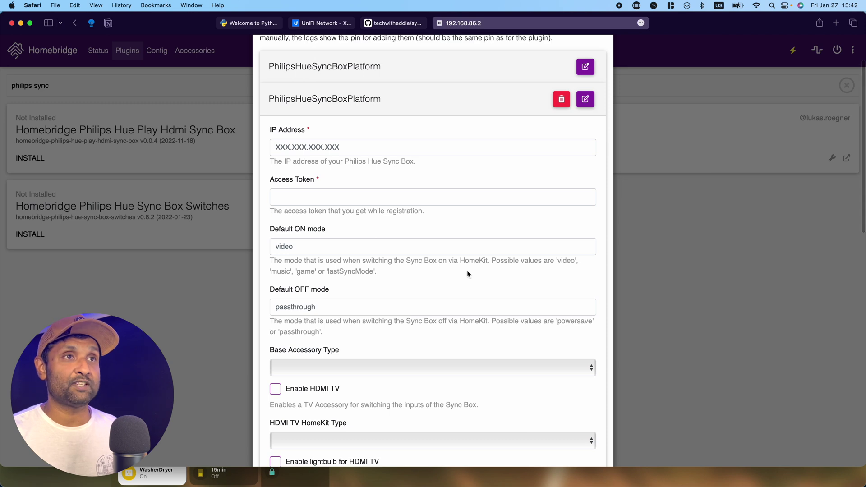
pyautogui.scroll(3, 467, 271)
# Delete the blank second platform and expand the remaining platform's settings
pyautogui.click(562, 161)
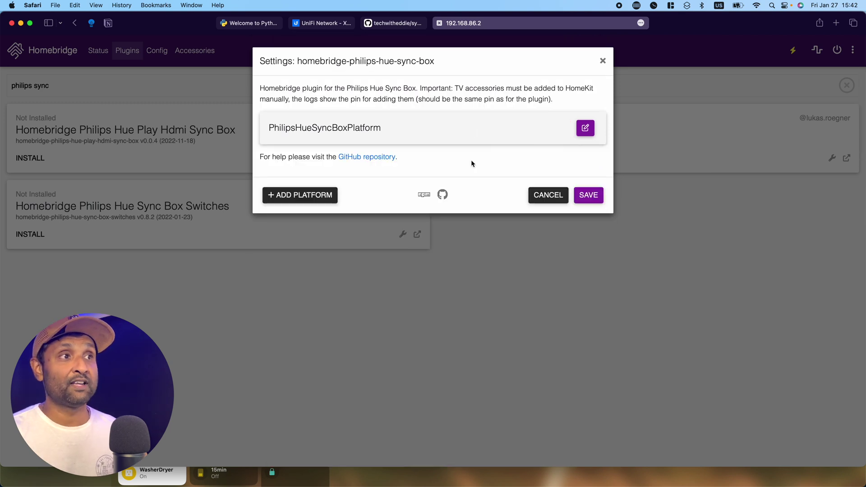
pyautogui.click(585, 127)
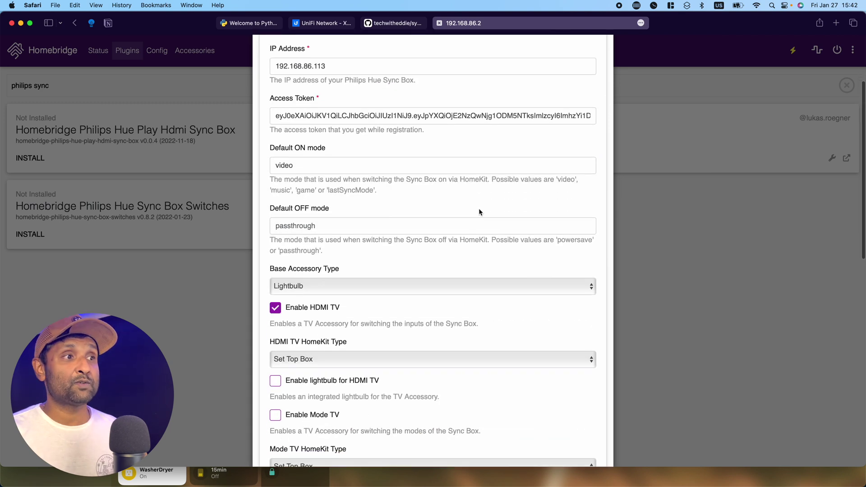
pyautogui.scroll(-1, 478, 208)
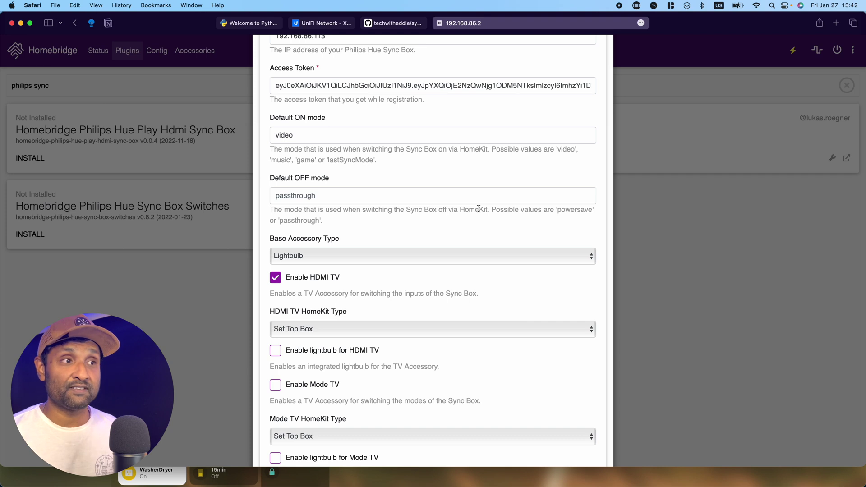
# Look over the Sync Box platform settings and save the plugin configuration
pyautogui.scroll(-1, 479, 209)
pyautogui.scroll(-4, 478, 208)
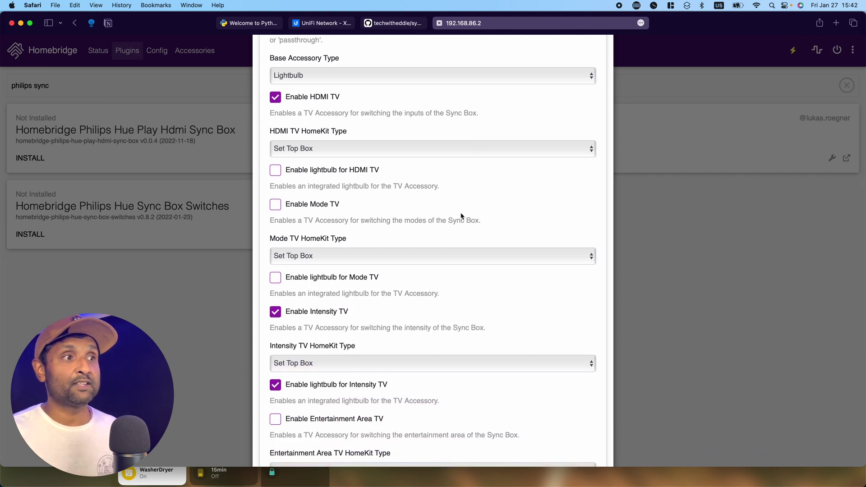
pyautogui.scroll(-1, 461, 217)
pyautogui.scroll(-2, 460, 216)
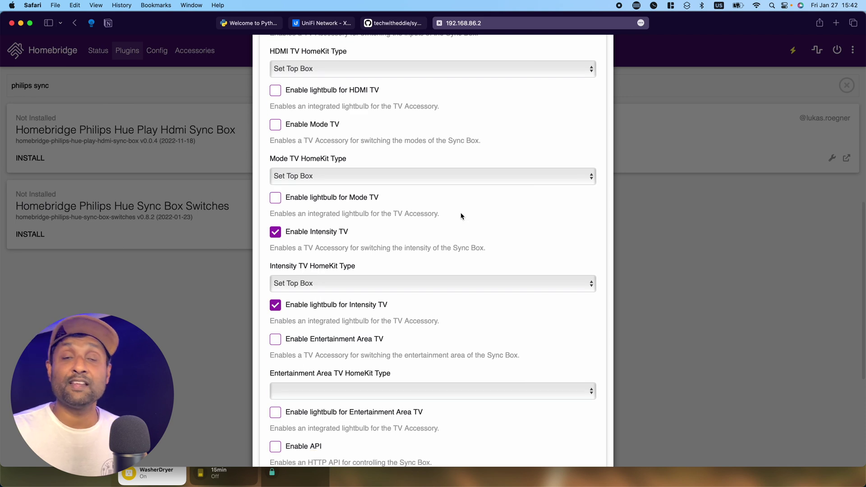
pyautogui.scroll(-2, 478, 227)
pyautogui.scroll(-4, 478, 227)
pyautogui.scroll(10, 444, 235)
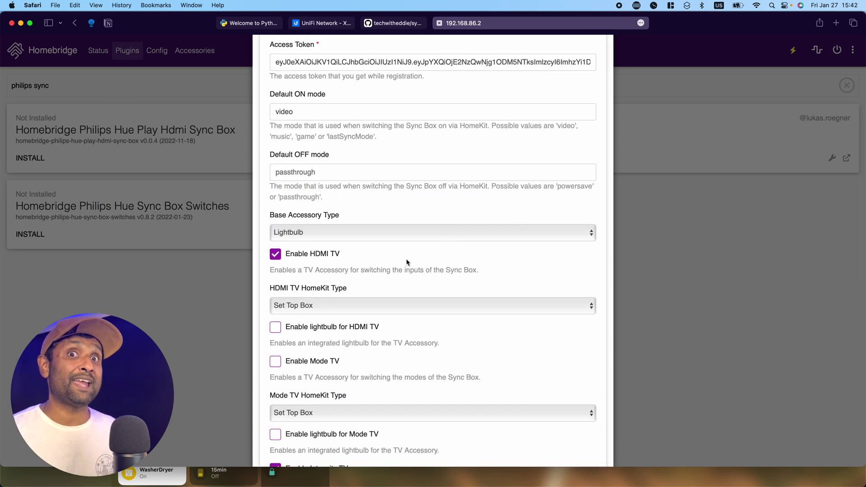
pyautogui.scroll(-2, 406, 260)
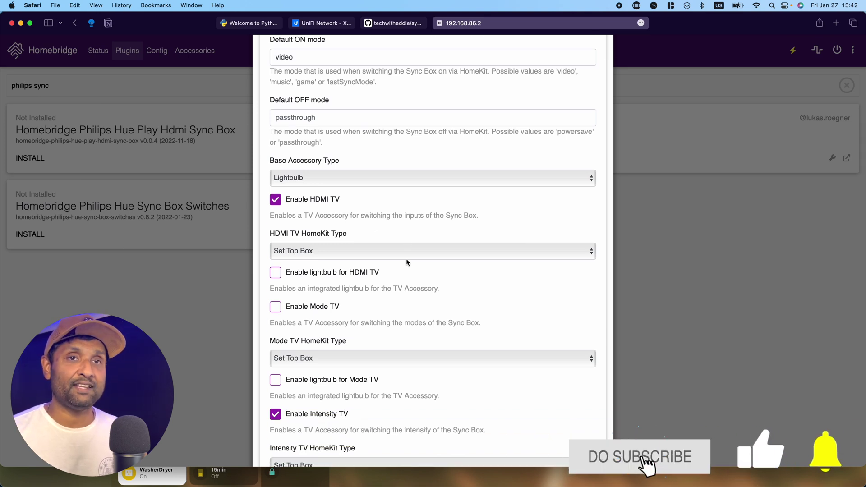
pyautogui.scroll(-8, 405, 258)
pyautogui.scroll(-4, 405, 258)
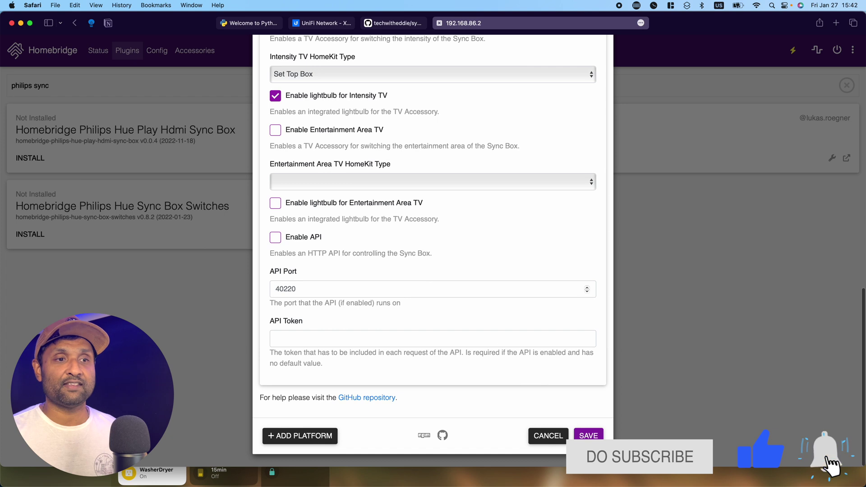
pyautogui.click(587, 433)
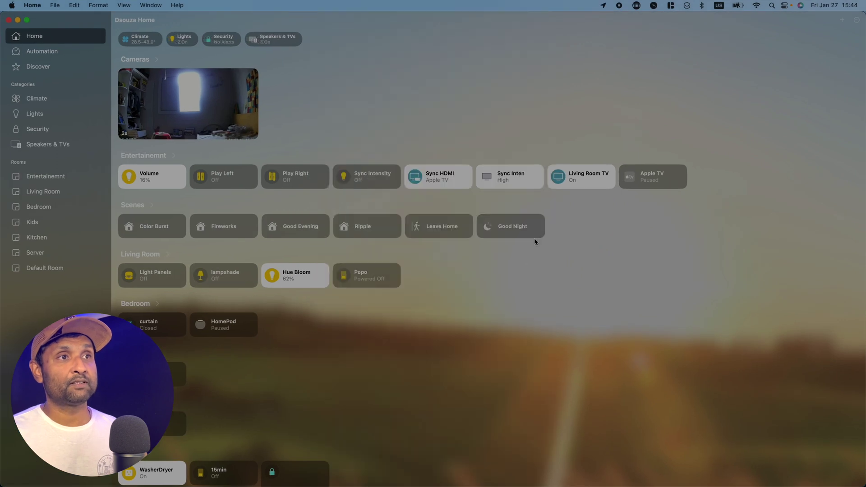
pyautogui.rightClick(539, 186)
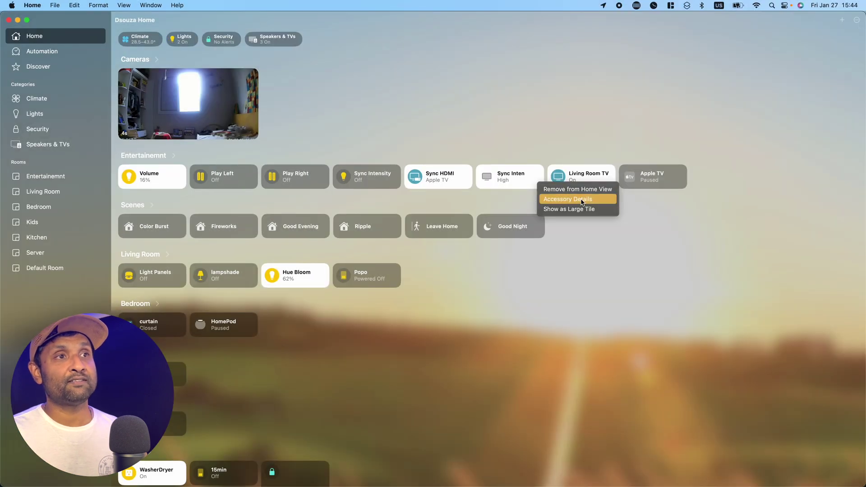
pyautogui.click(580, 198)
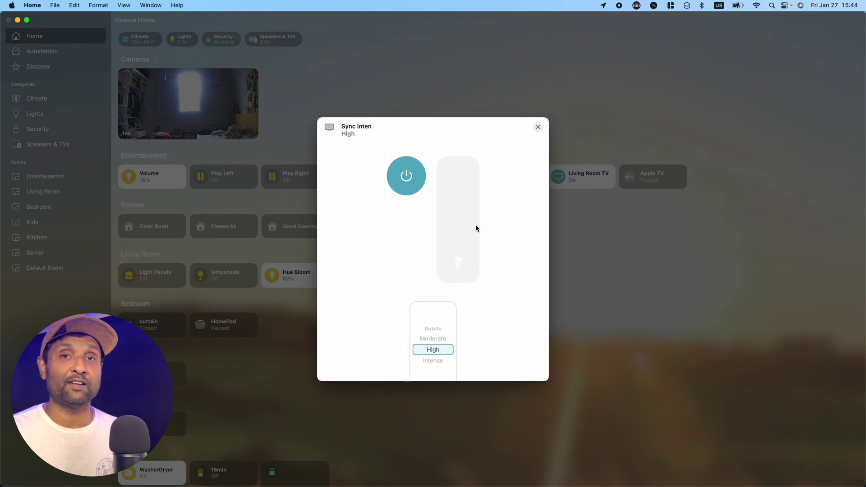
pyautogui.click(538, 128)
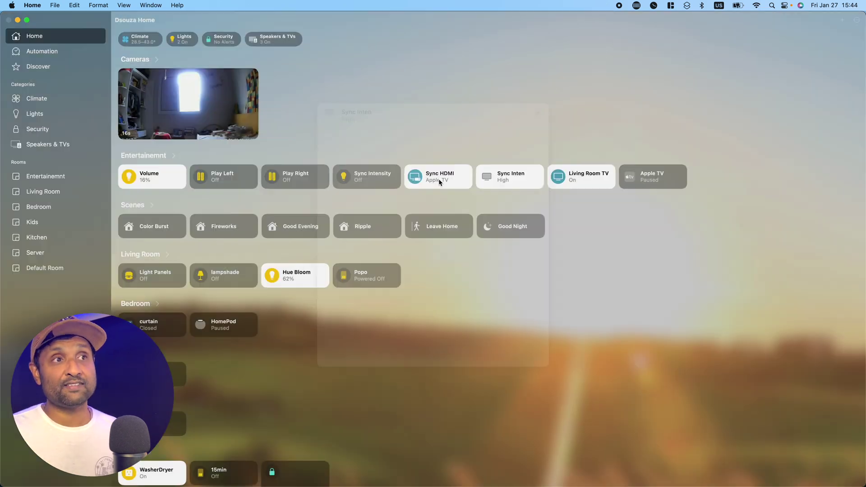